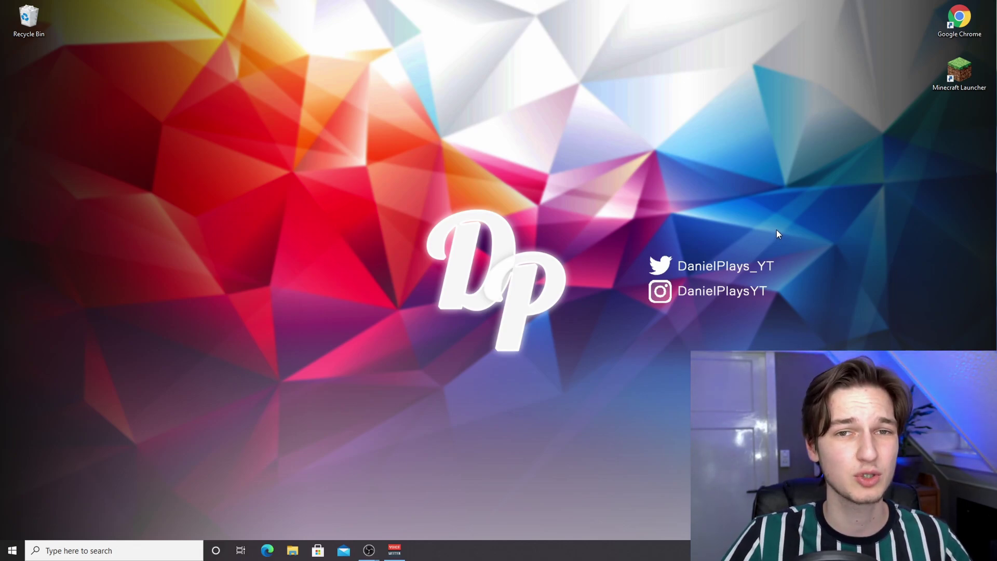
Open Minecraft Launcher and create a Java Edition installation on Latest release (1.16.5), named with the player's first name.
double_click(955, 80)
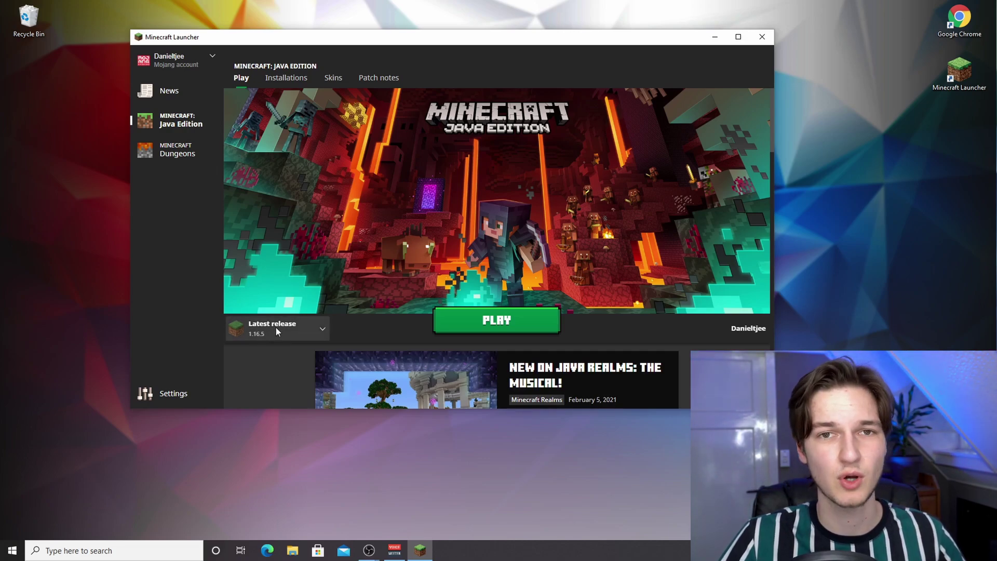
click(287, 78)
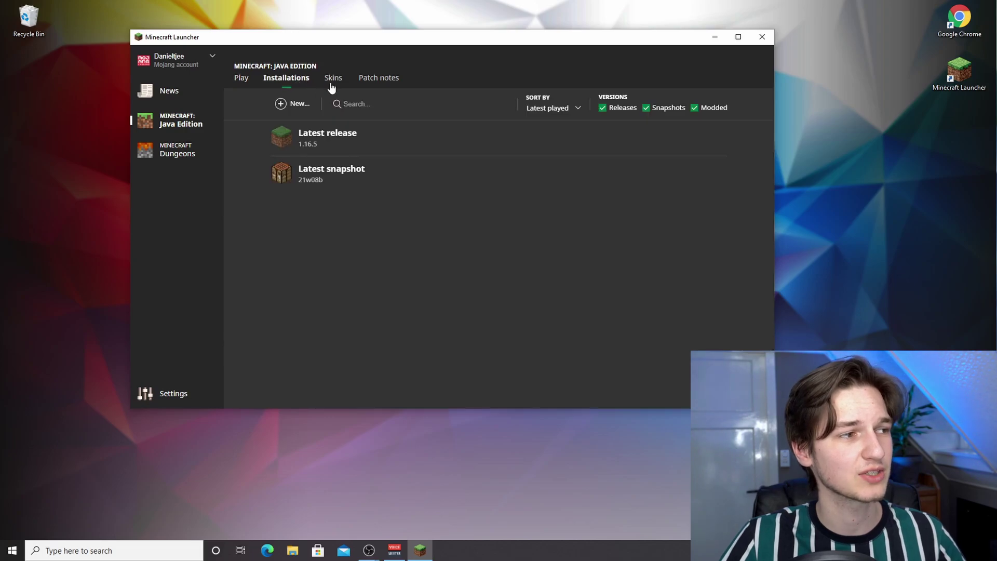
click(299, 104)
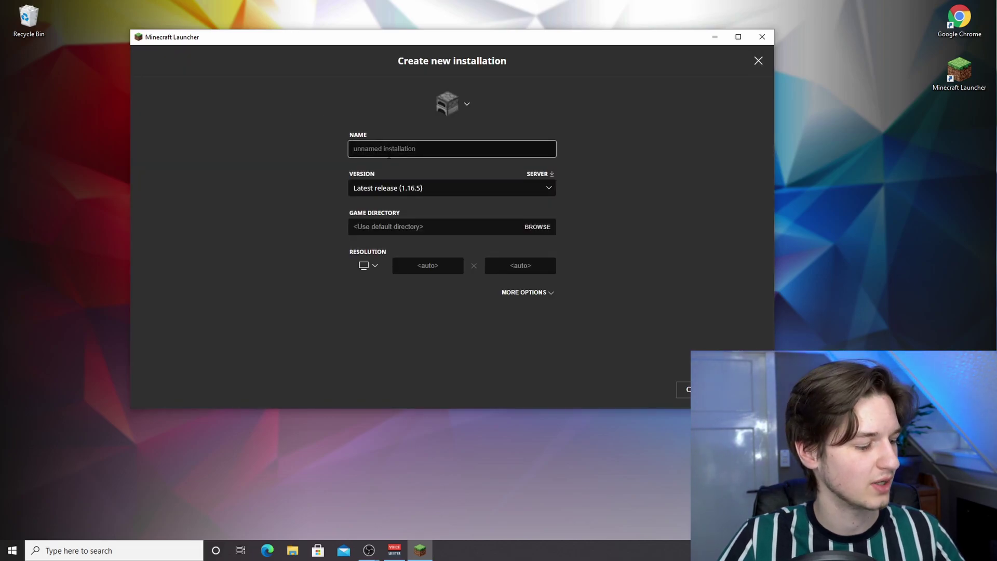
text(Daniel)
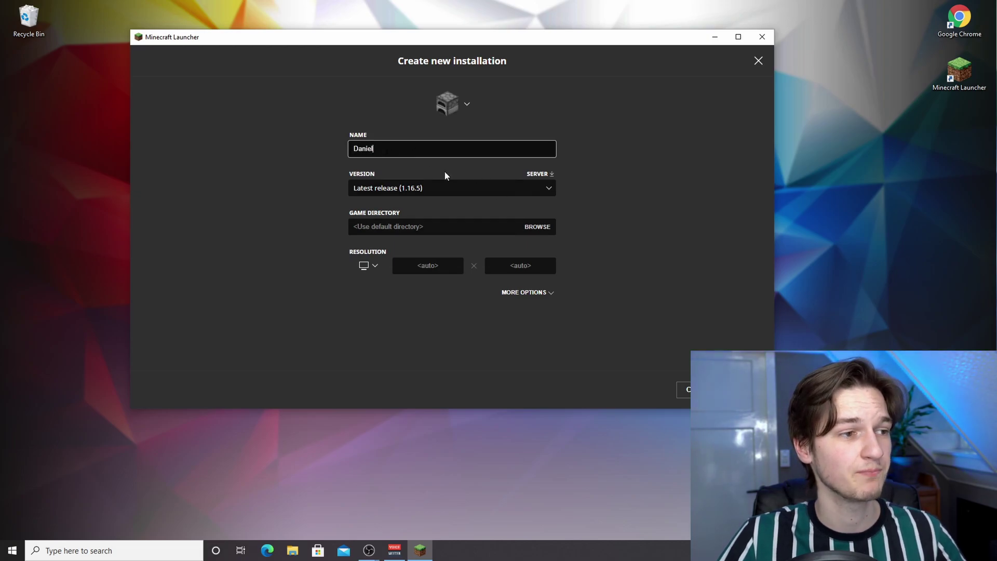
click(382, 189)
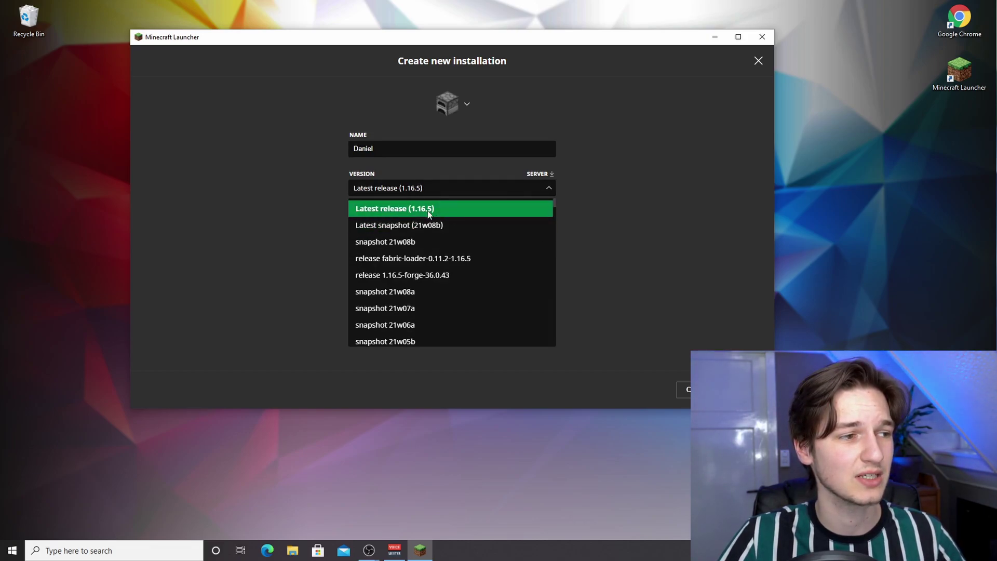
scroll(475, 217, down, 15)
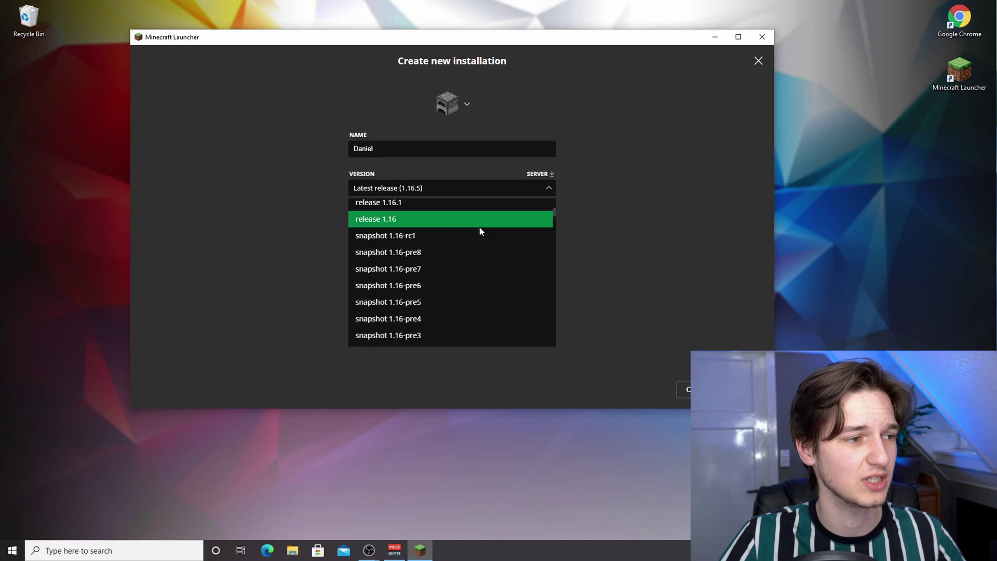
scroll(410, 223, up, 10)
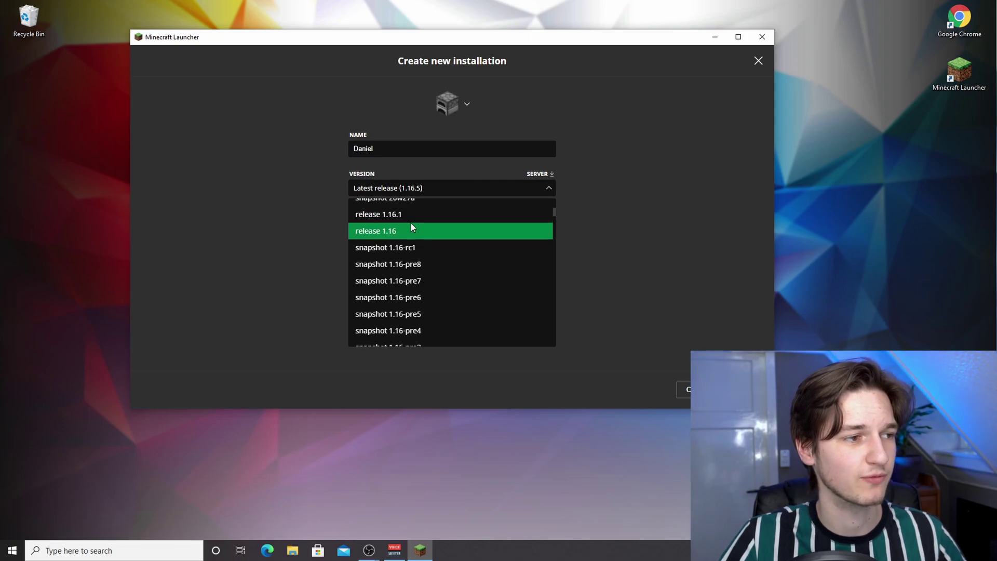
scroll(405, 239, up, 5)
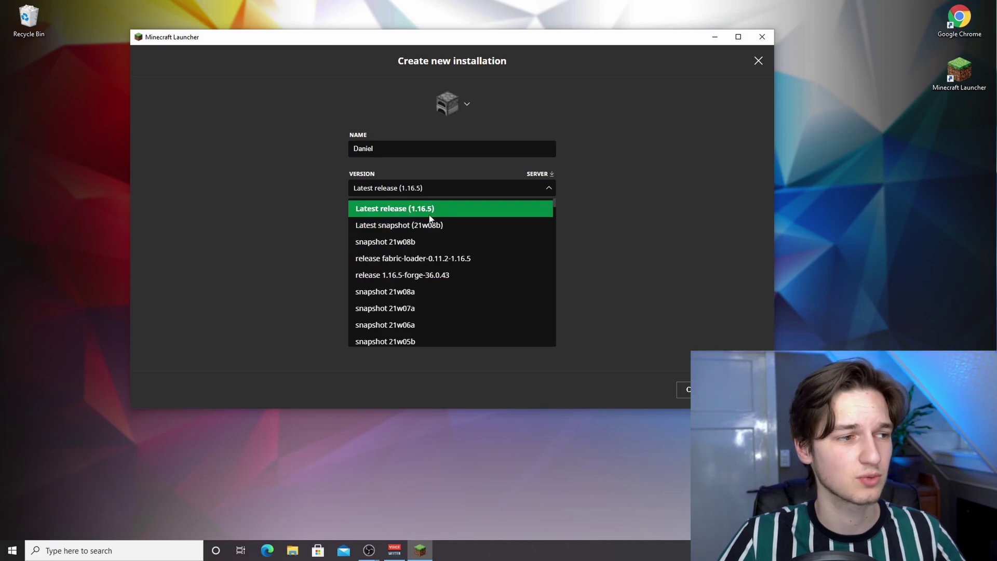
click(432, 209)
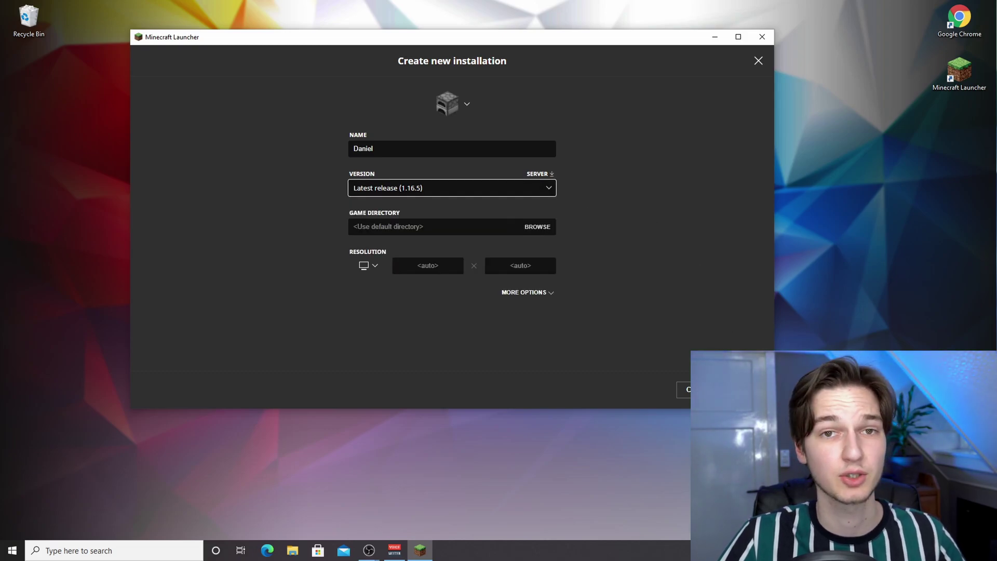
click(743, 390)
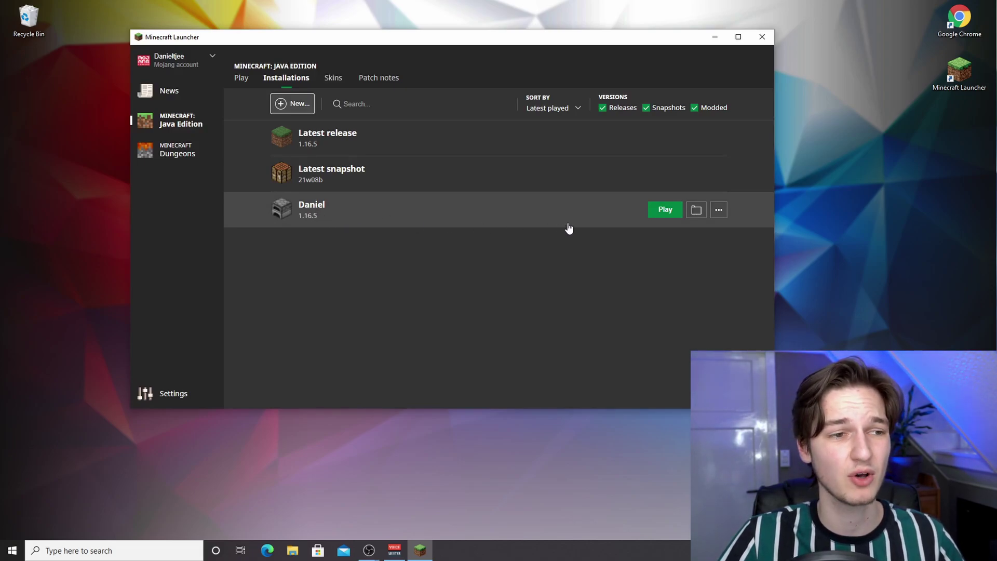
Launch the new 1.16.5 installation once up to the title screen and quit the game.
click(665, 210)
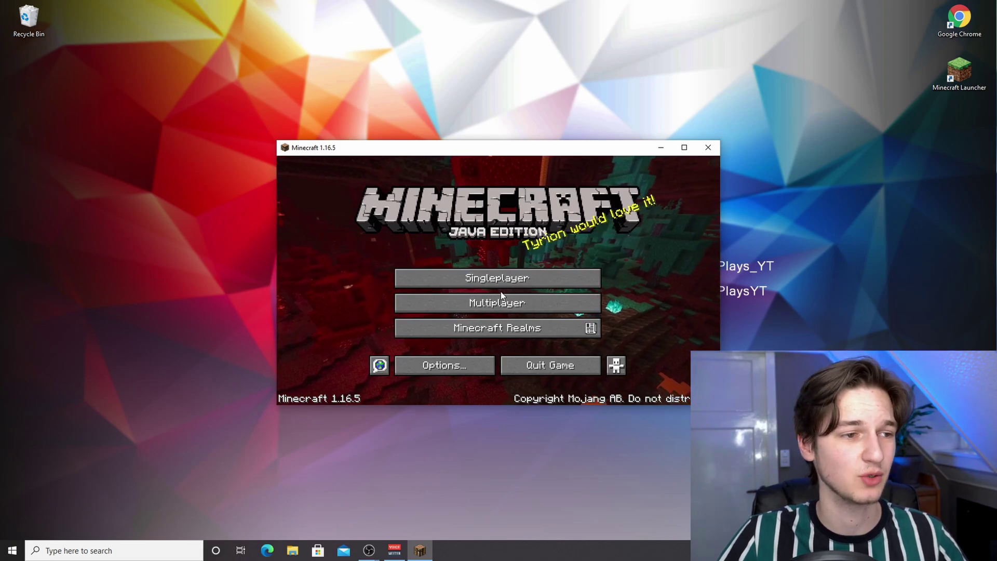
click(547, 366)
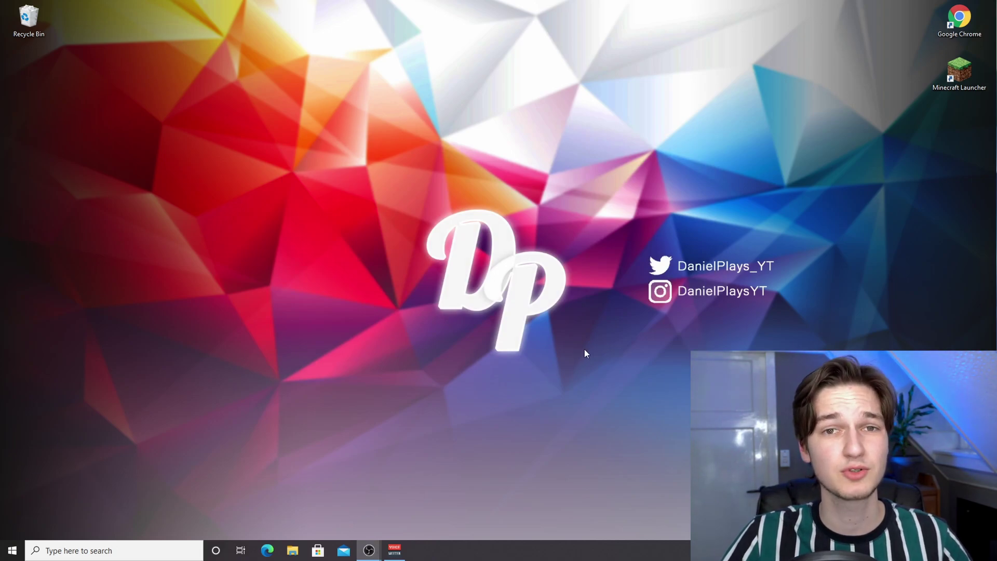
Open Google Chrome, search for optifine and go to the downloads page of optifine.net.
double_click(954, 33)
click(317, 26)
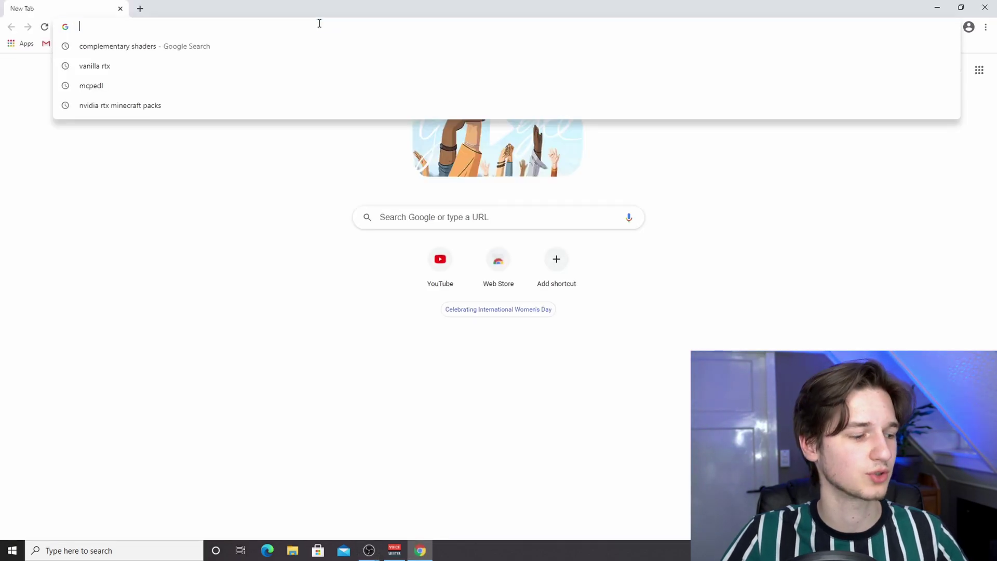
text(op)
click(245, 64)
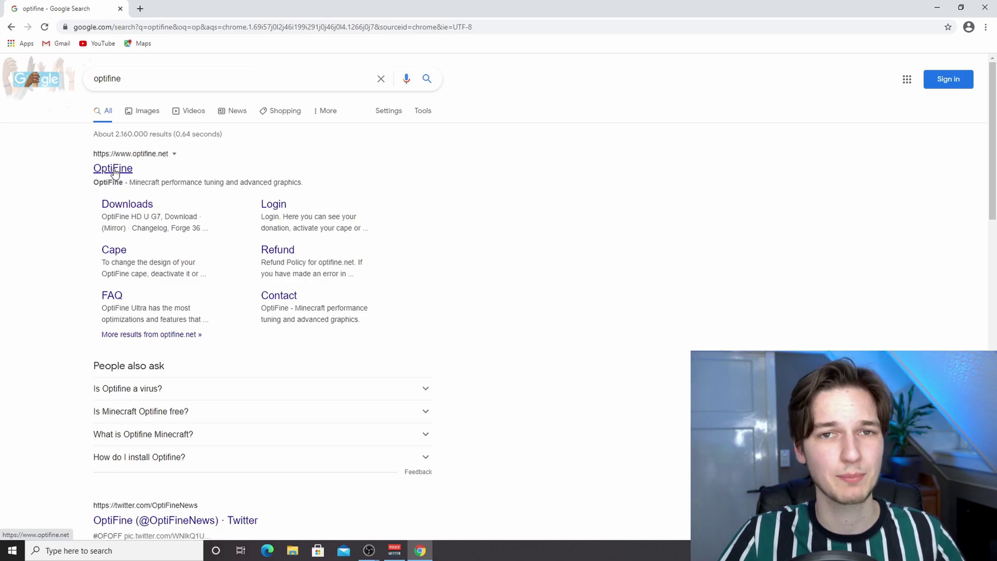
click(114, 169)
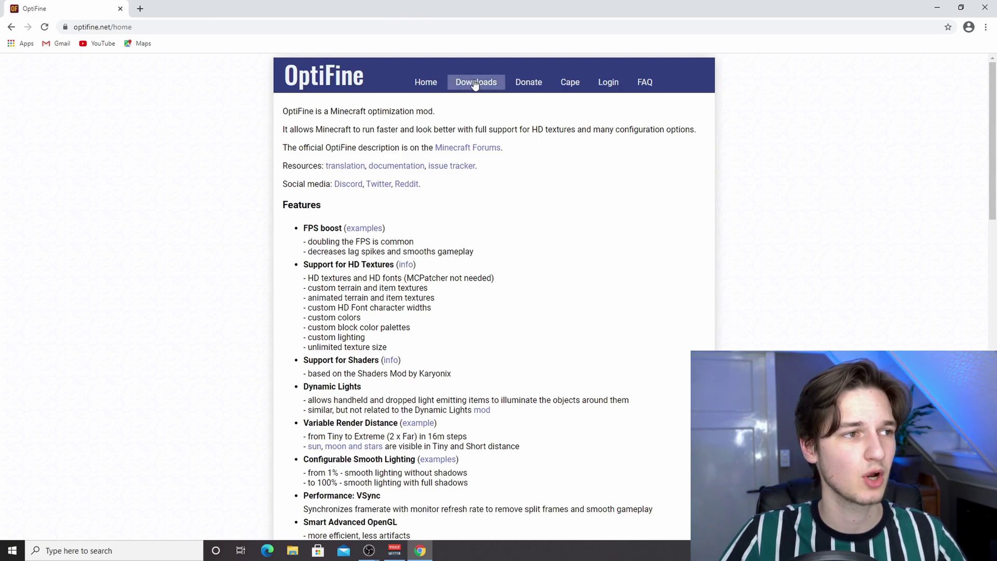
click(485, 83)
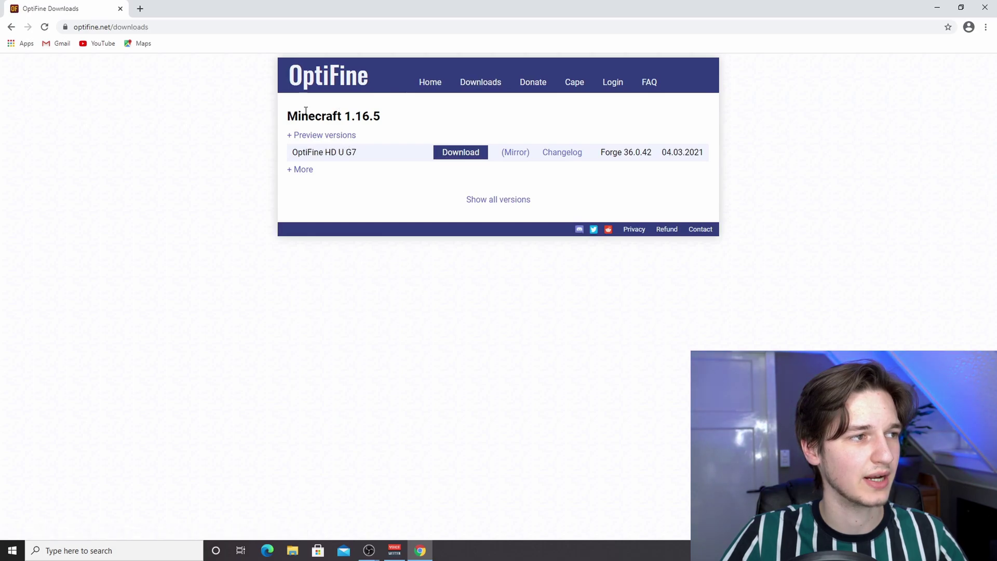
Show all OptiFine versions and examine which Minecraft releases they are offered for.
drag(284, 116, 390, 115)
click(391, 117)
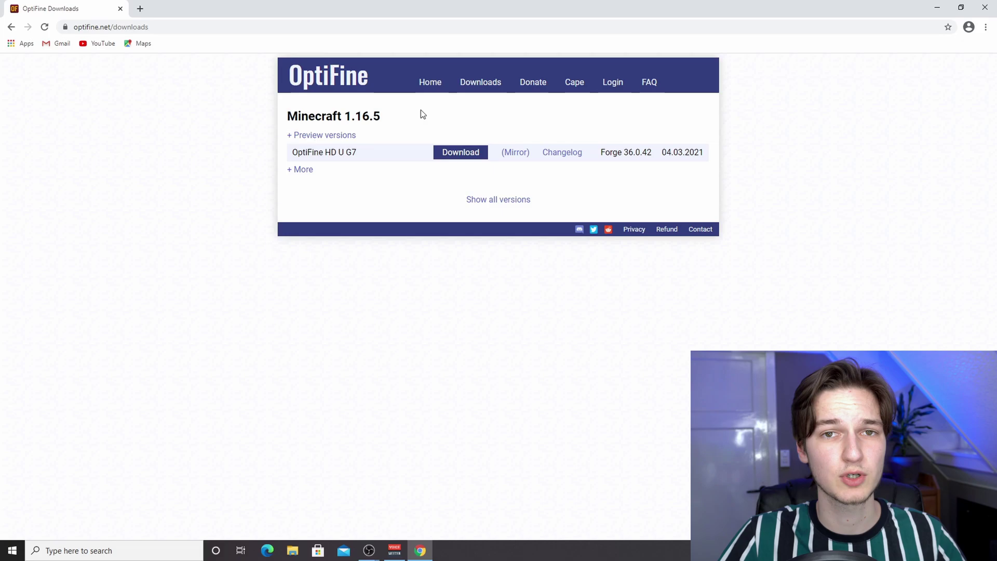
click(499, 202)
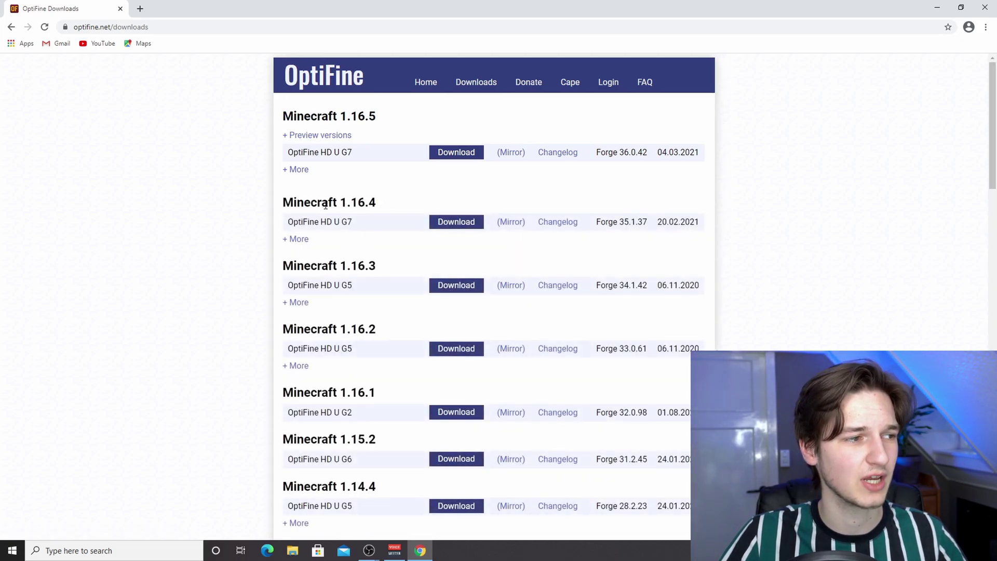
drag(292, 267, 388, 272)
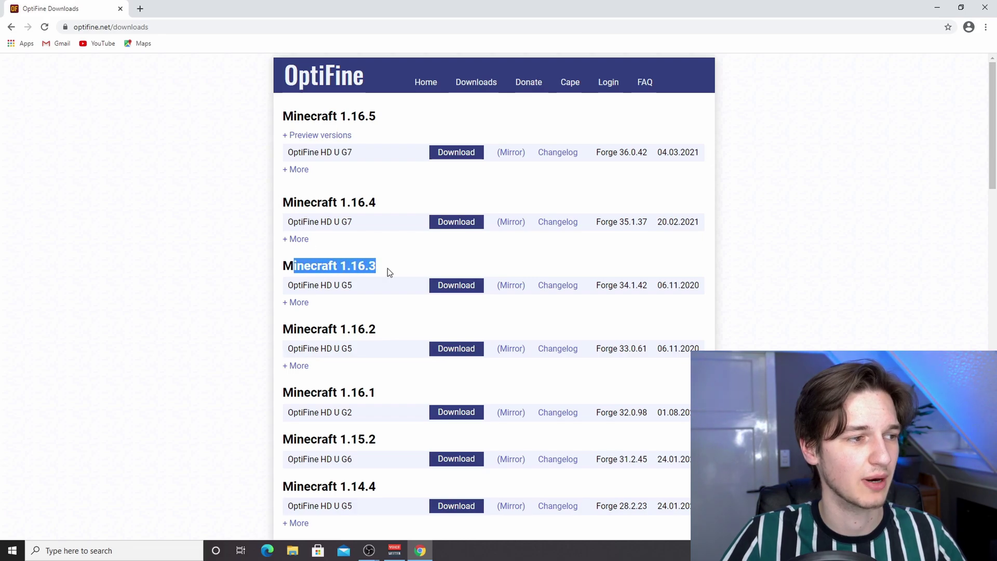
click(388, 271)
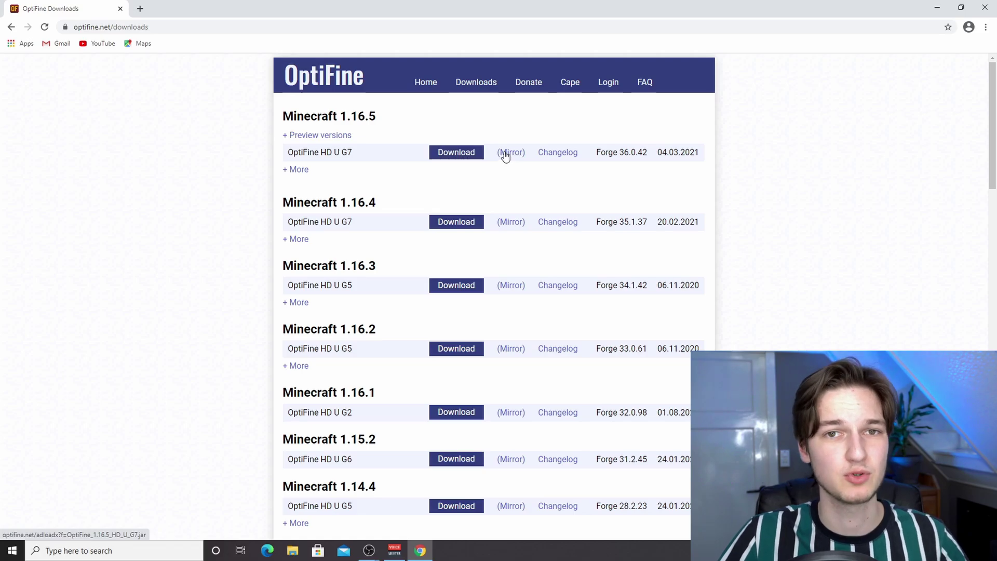
Download OptiFine HD U G7 for Minecraft 1.16.5, skipping the advertisement, keep the .jar file and open the browser's downloads list.
click(457, 152)
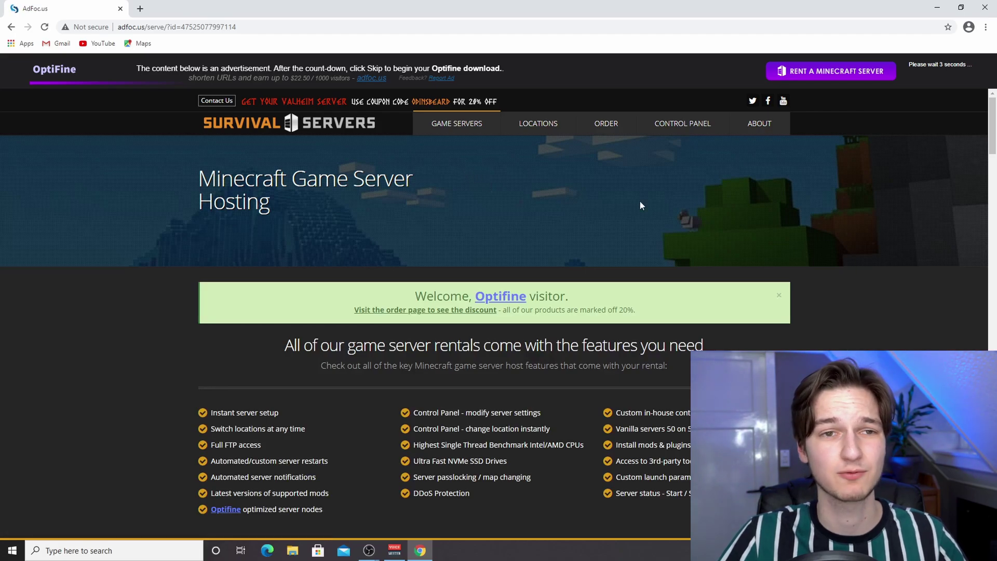
click(940, 74)
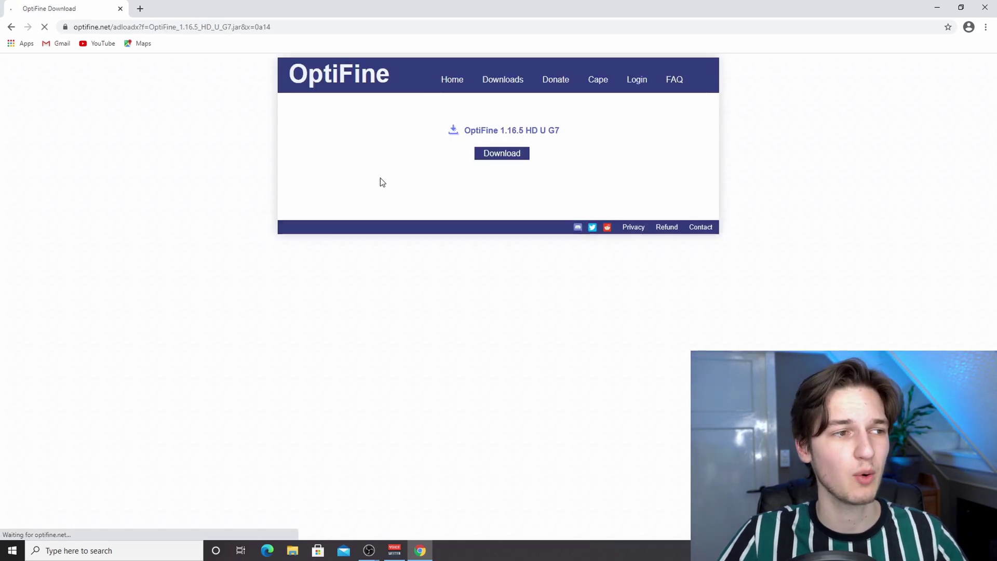
click(140, 8)
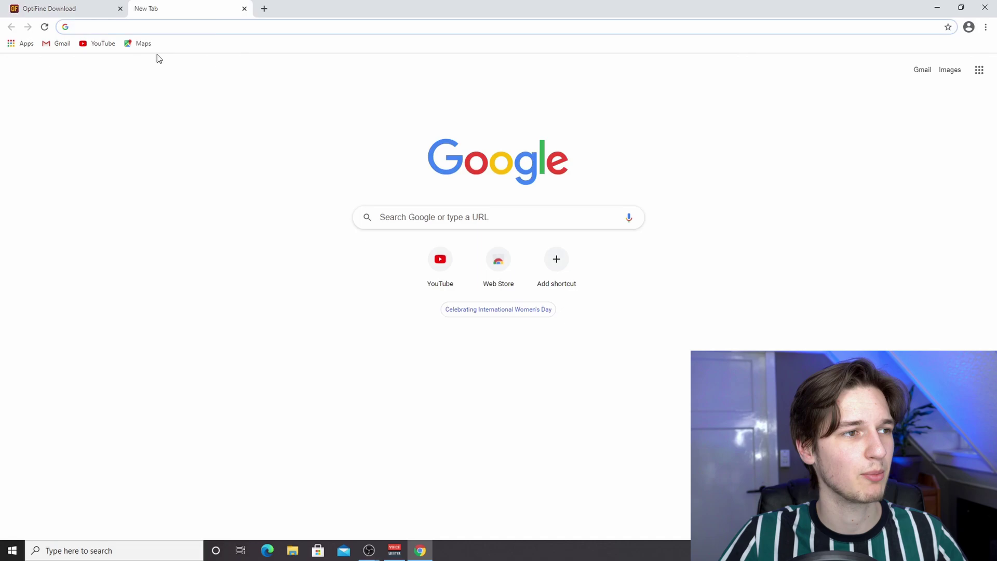
click(75, 11)
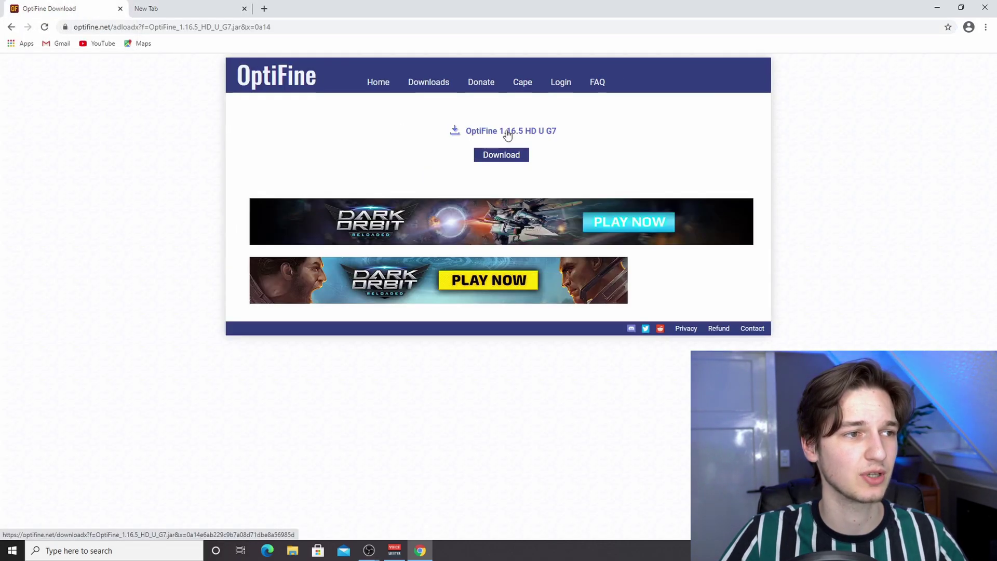
click(502, 155)
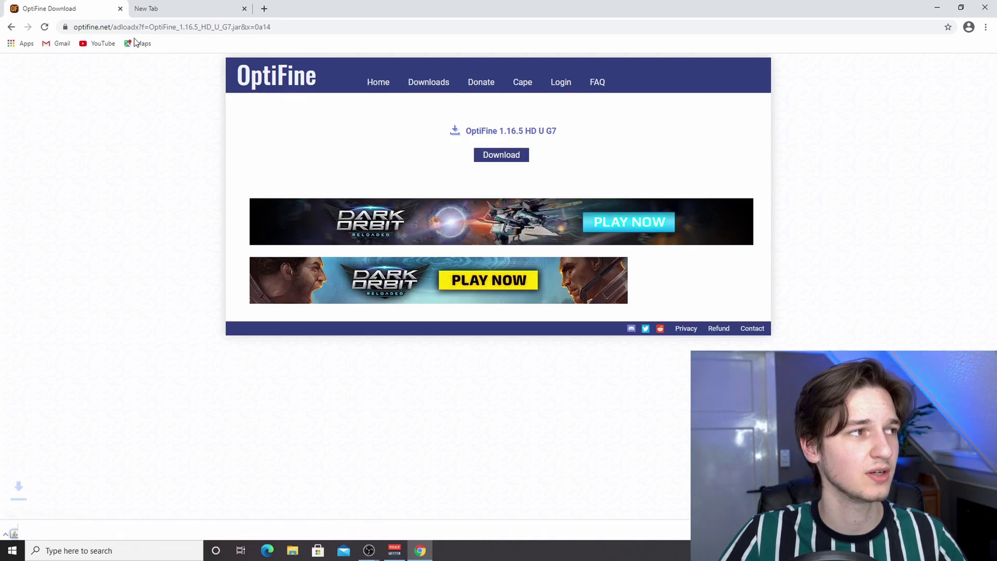
click(120, 9)
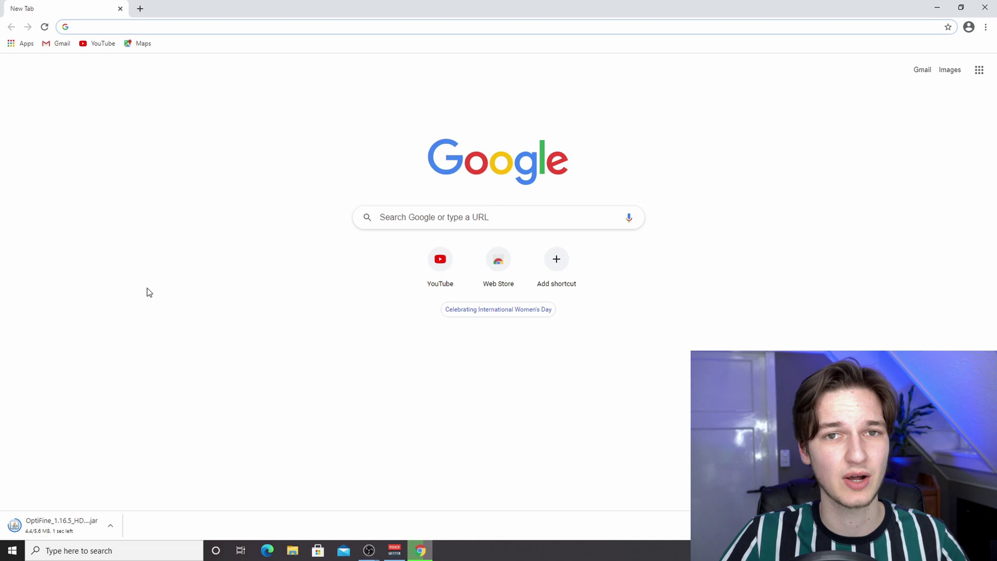
click(261, 419)
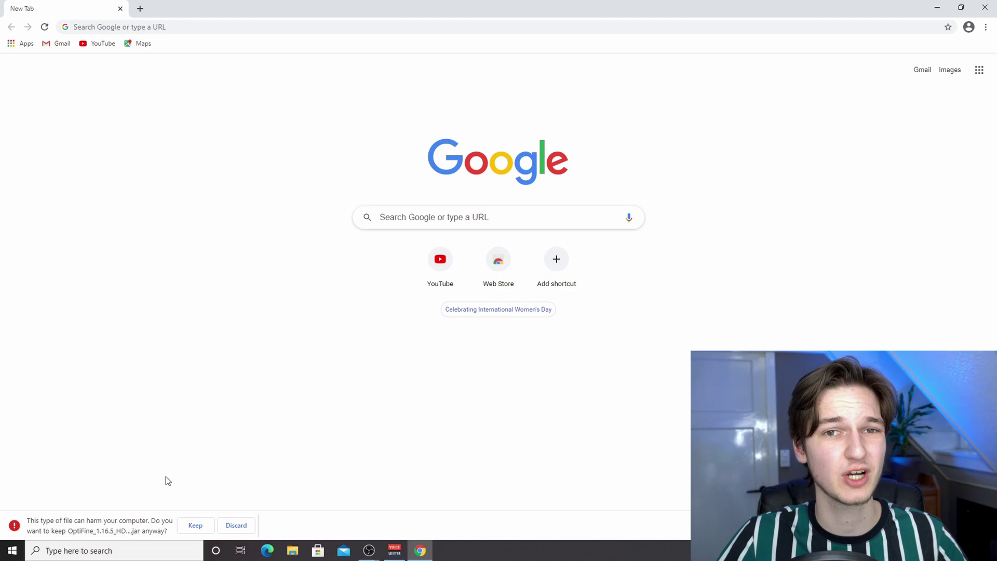
click(190, 526)
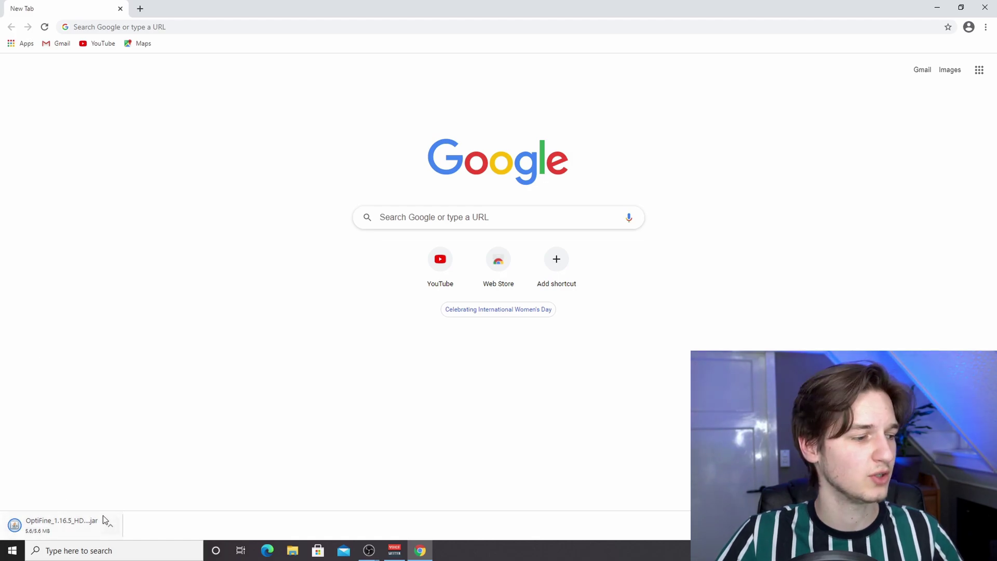
key(ctrl+j)
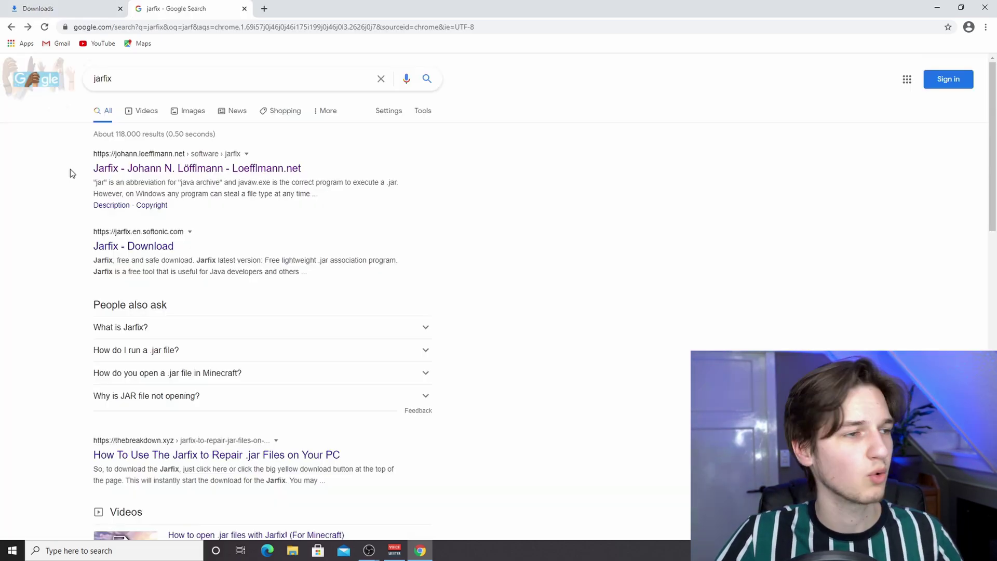
Download jarfix.exe from the Loefflmann.net Jarfix page and run it to restore the .jar file association.
click(143, 166)
scroll(362, 226, down, 2)
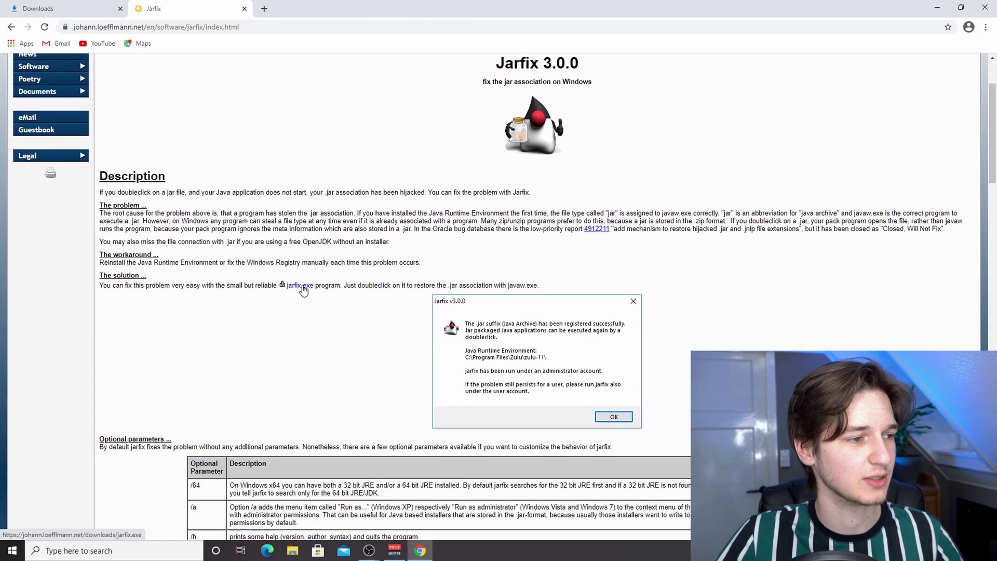
click(300, 286)
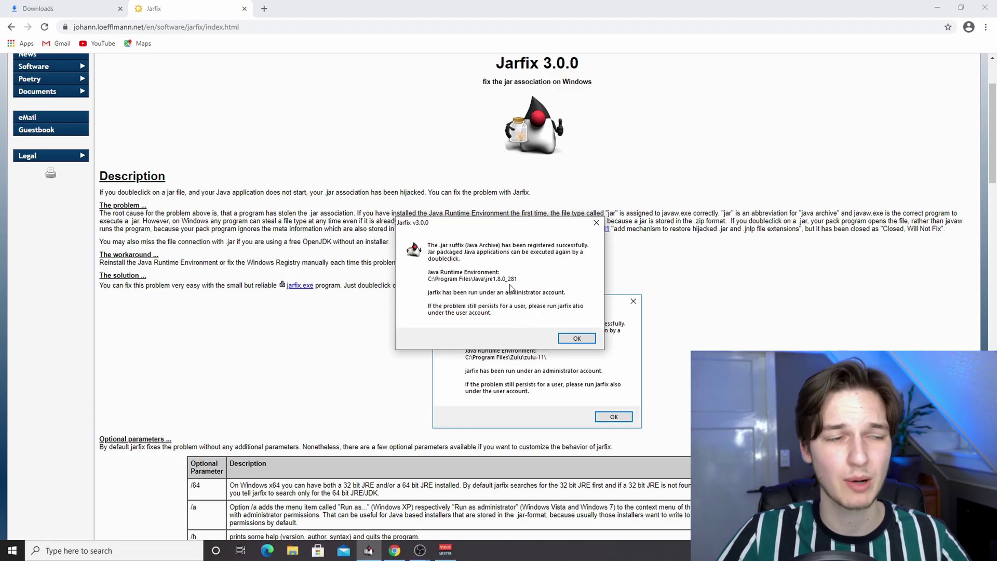
click(577, 339)
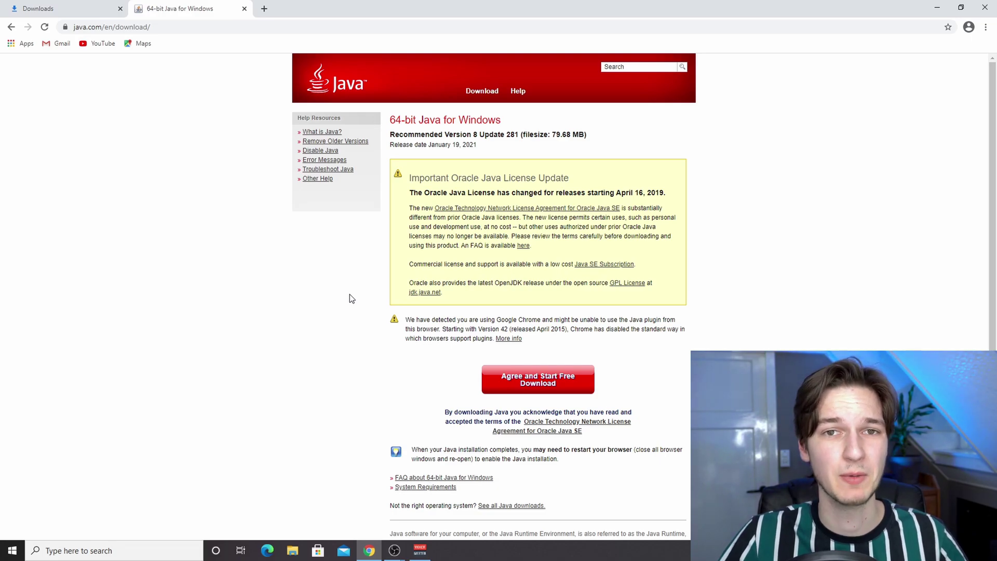
Run the downloaded OptiFine_1.16.5_HD_U_G7.jar and install OptiFine.
click(73, 7)
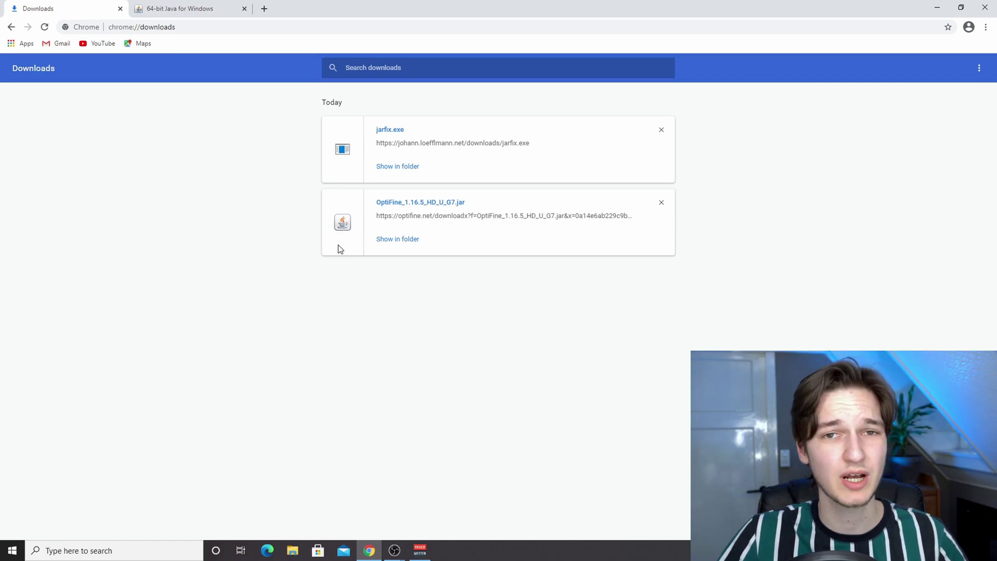
click(420, 208)
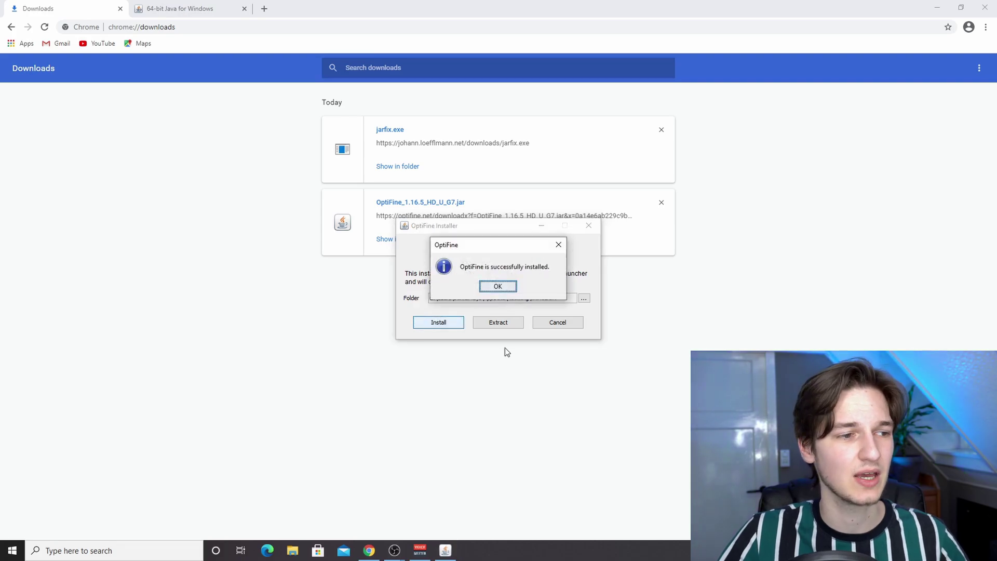
click(497, 287)
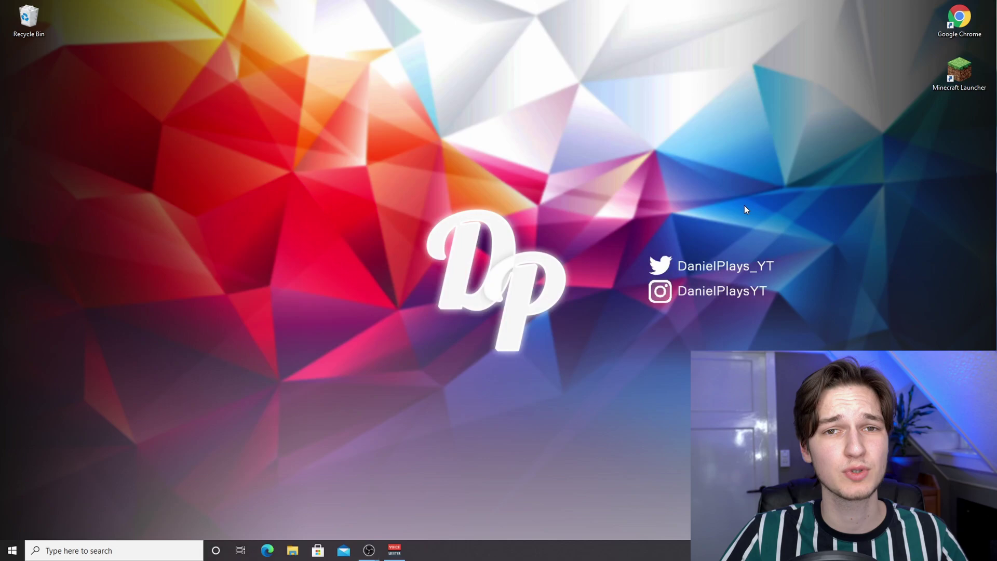
Launch the 1.16.5 OptiFine installation from the Minecraft Launcher, accepting the modified-installation risks and disabling further warnings for it.
double_click(955, 72)
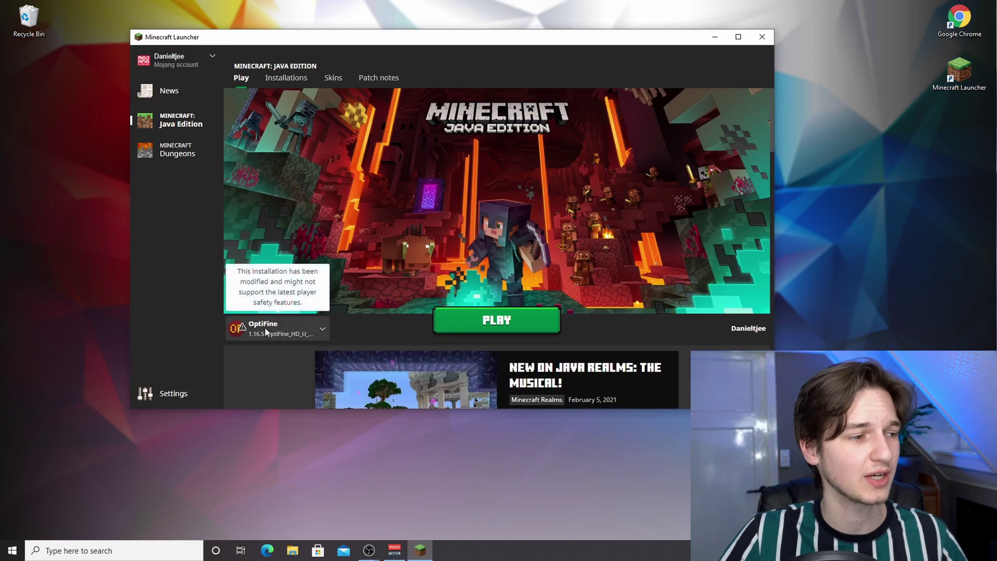
click(251, 326)
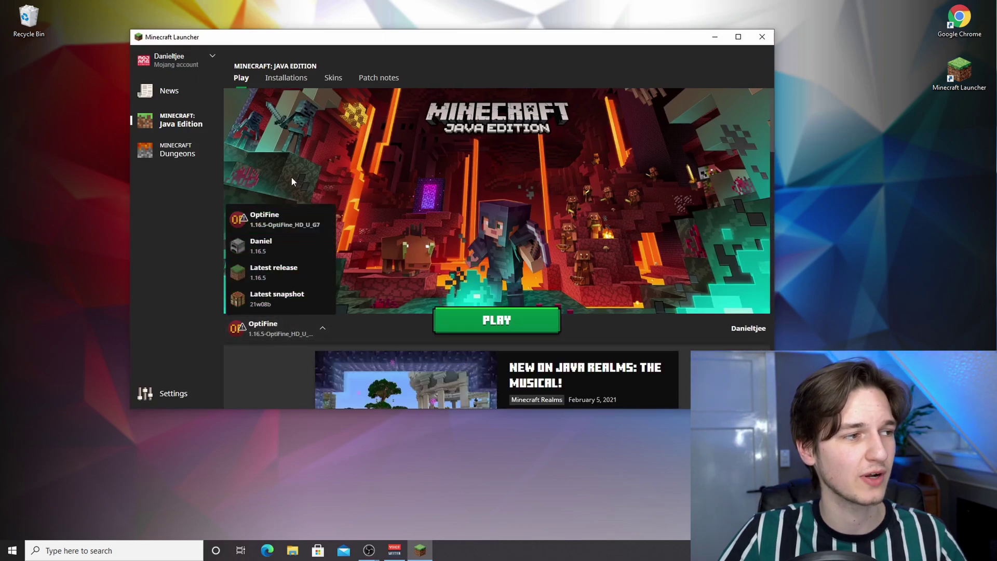
click(338, 186)
click(286, 77)
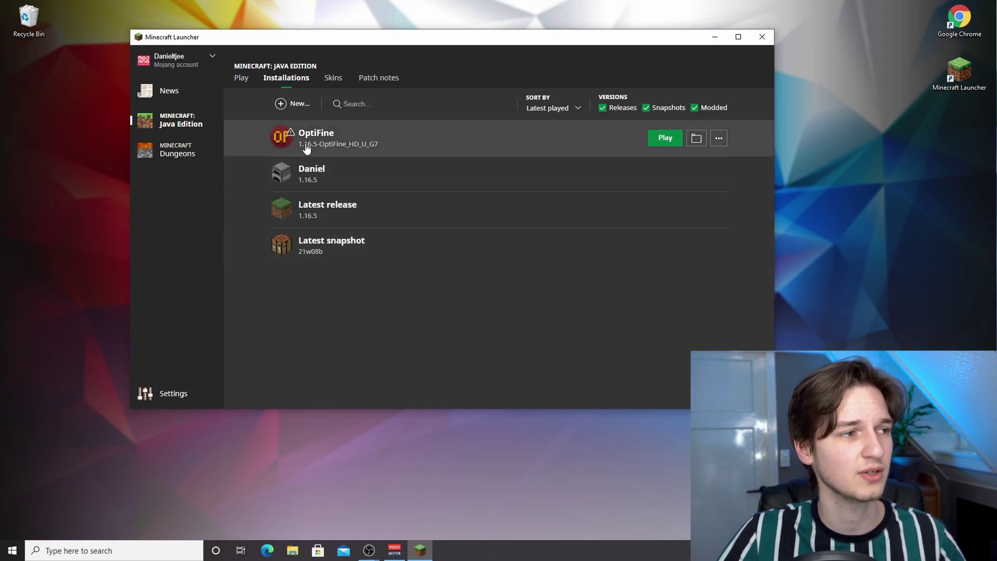
mouse_move(287, 141)
click(667, 138)
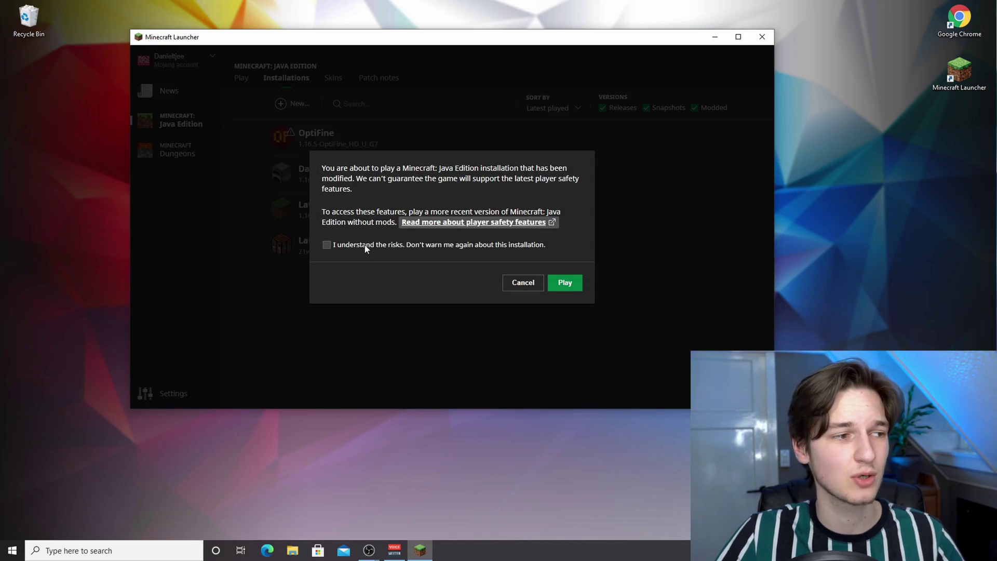
click(419, 245)
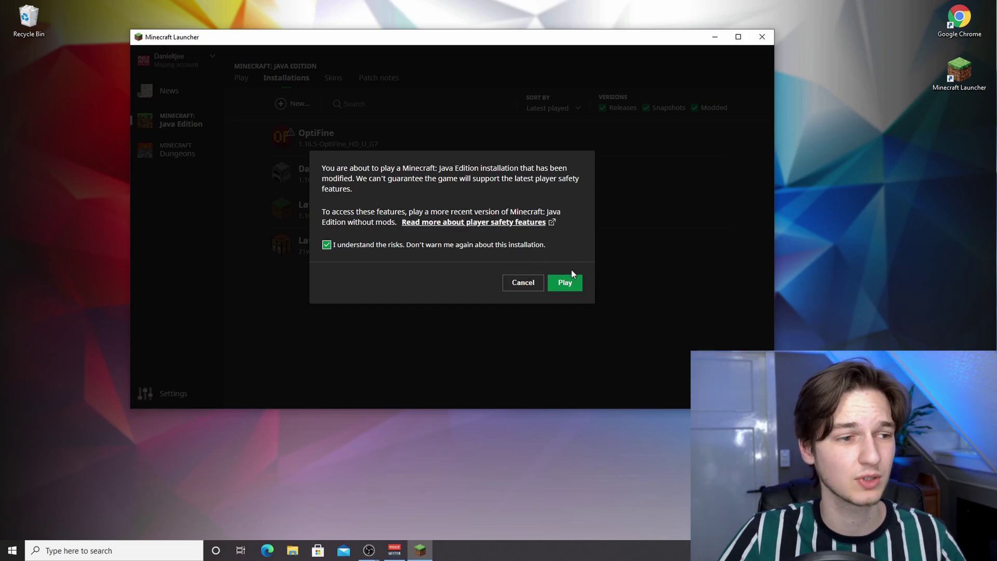
click(568, 285)
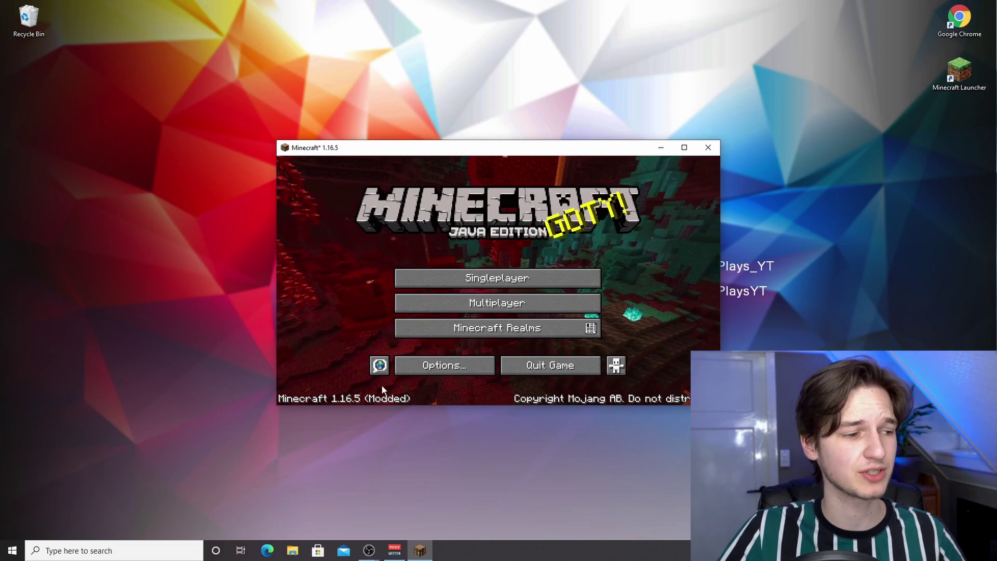
Check the game's OptiFine video settings and shaders list, return to the title screen and minimize the game.
click(441, 369)
click(415, 275)
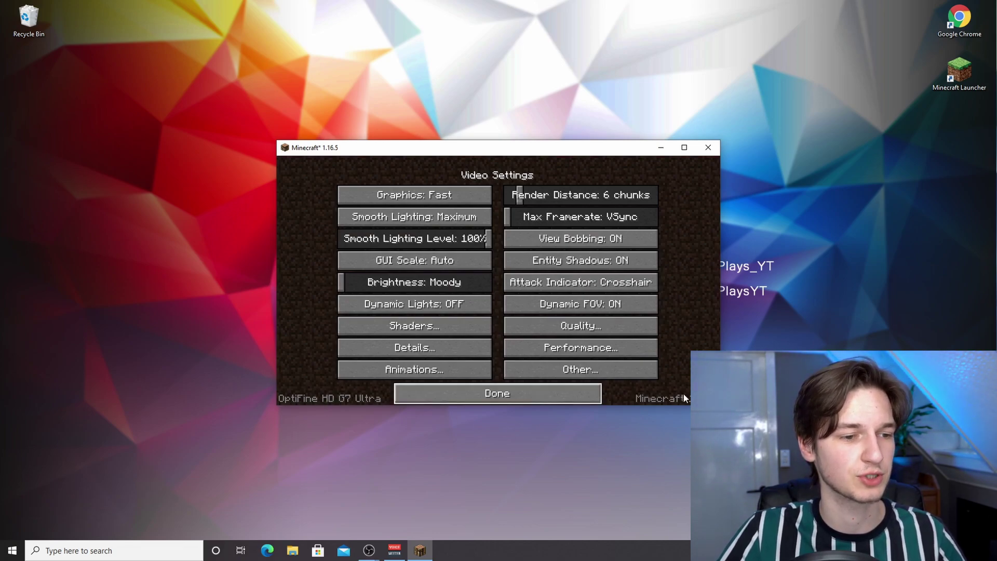
click(414, 327)
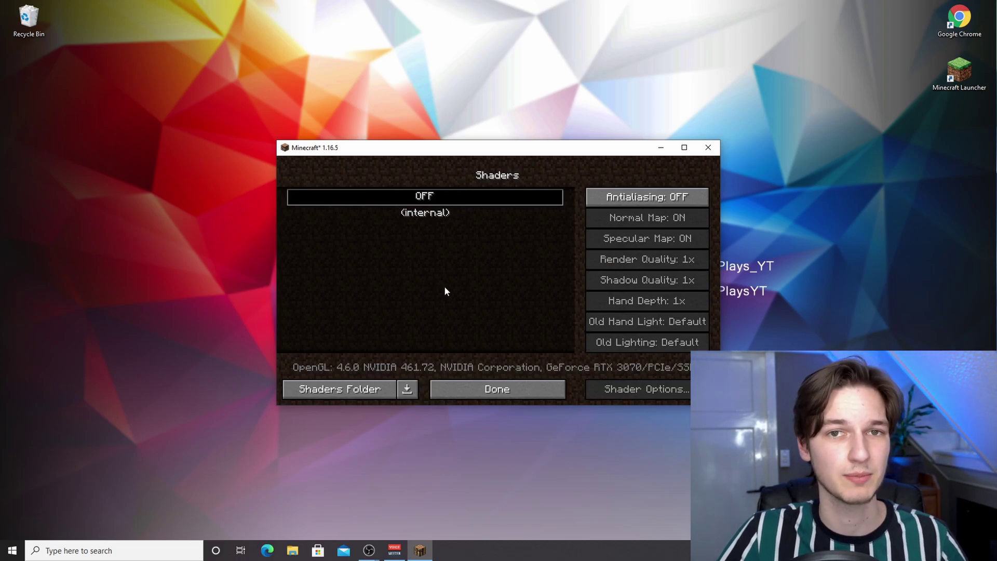
click(497, 389)
click(499, 391)
click(502, 379)
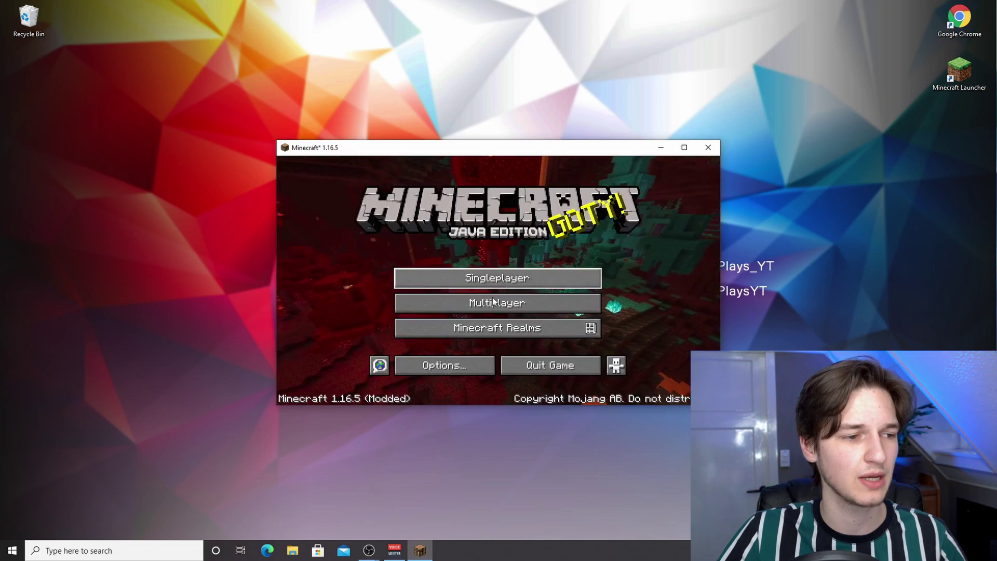
click(661, 148)
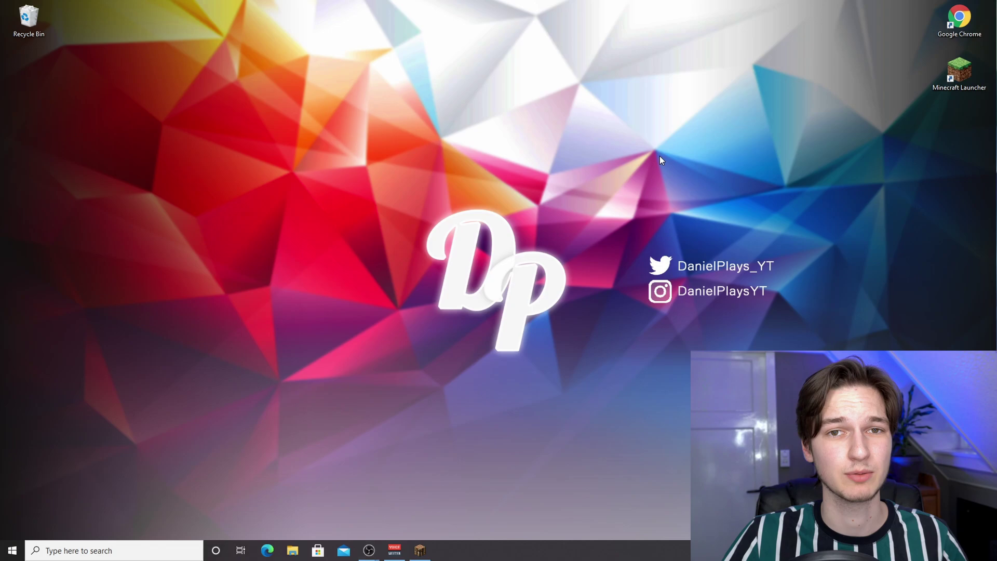
Switch to Google Chrome and download Complementary v3.12 for Minecraft 1.16 from the Complementary Shaders page on CurseForge.
double_click(949, 30)
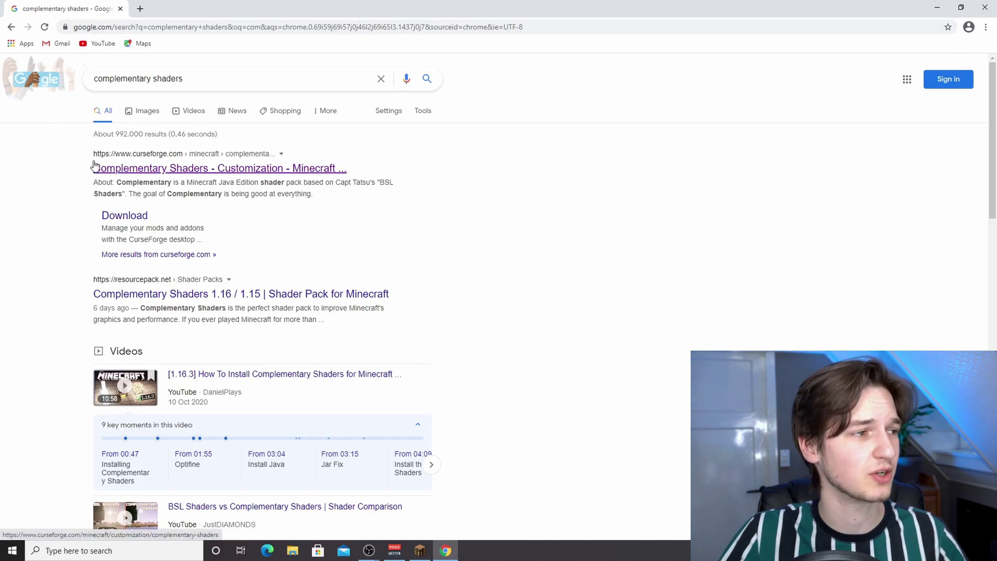
click(156, 171)
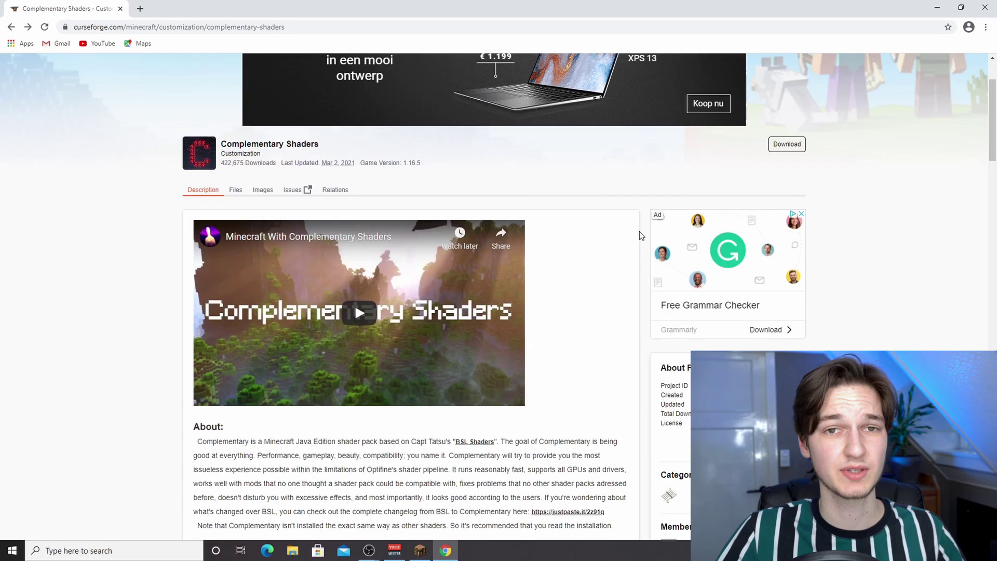
scroll(640, 232, down, 7)
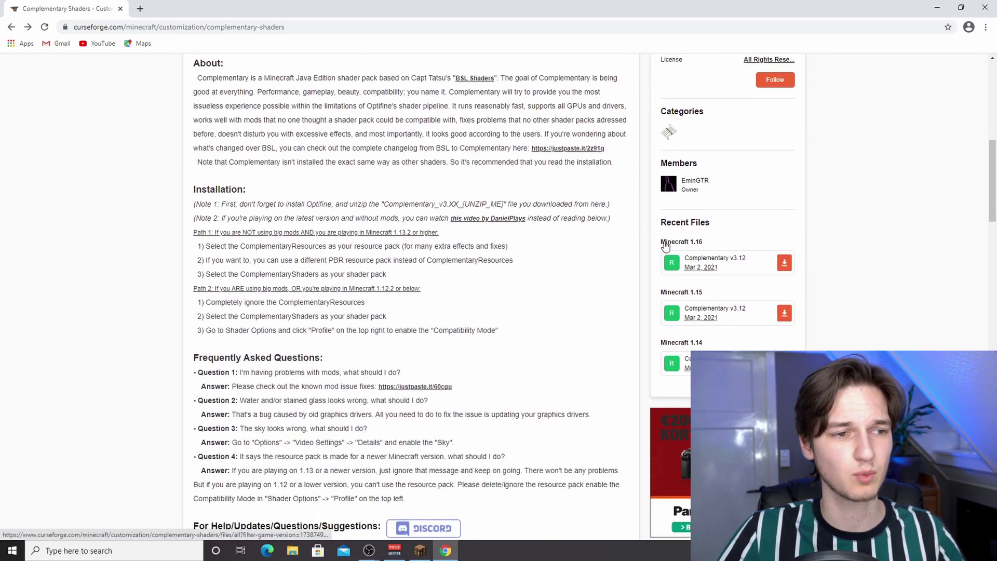
click(784, 264)
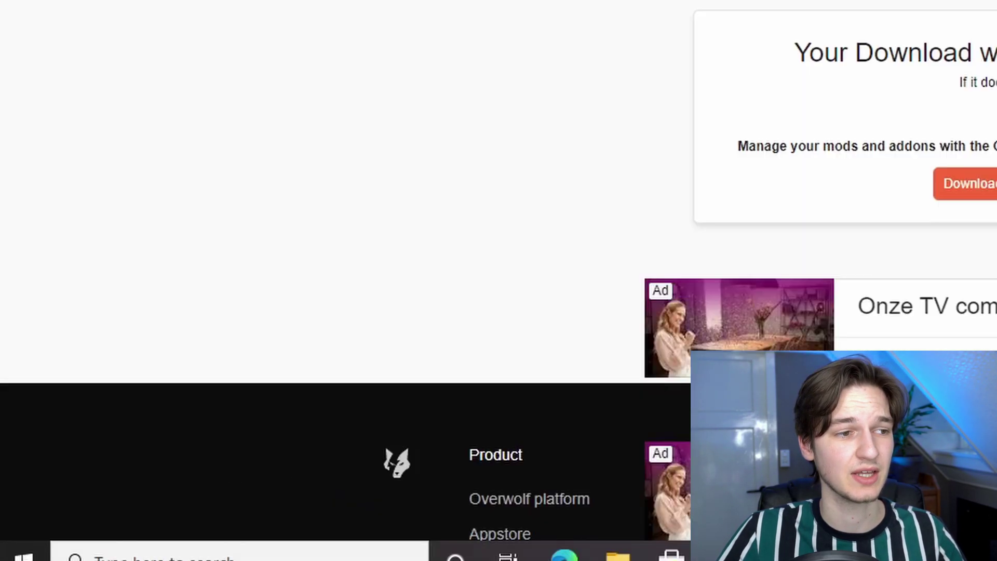
scroll(668, 272, down, 2)
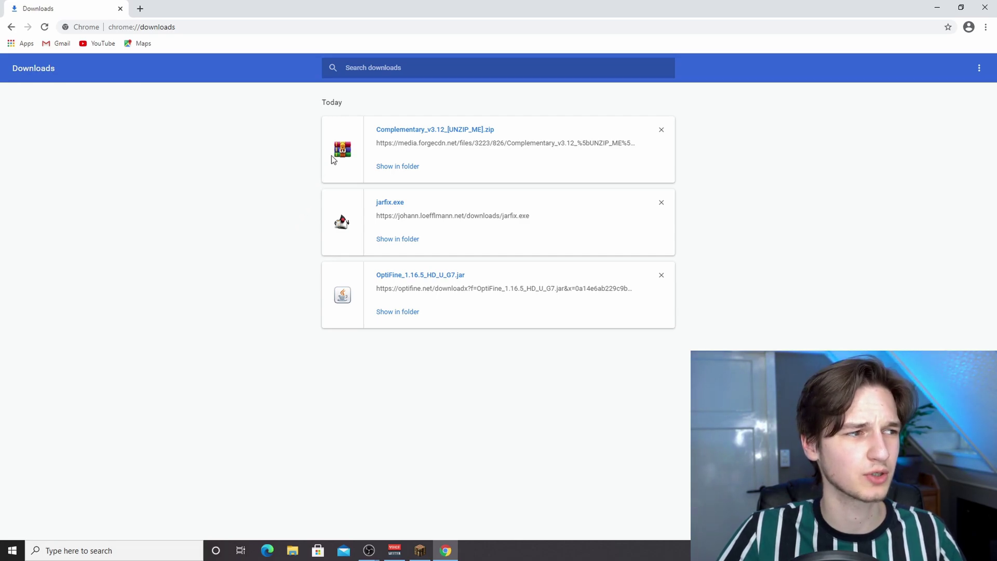
Open the downloaded Complementary_v3.12_[UNZIP_ME].zip, widen its name column and extract the ComplementaryResources and ComplementaryShaders archives to the desktop.
click(442, 133)
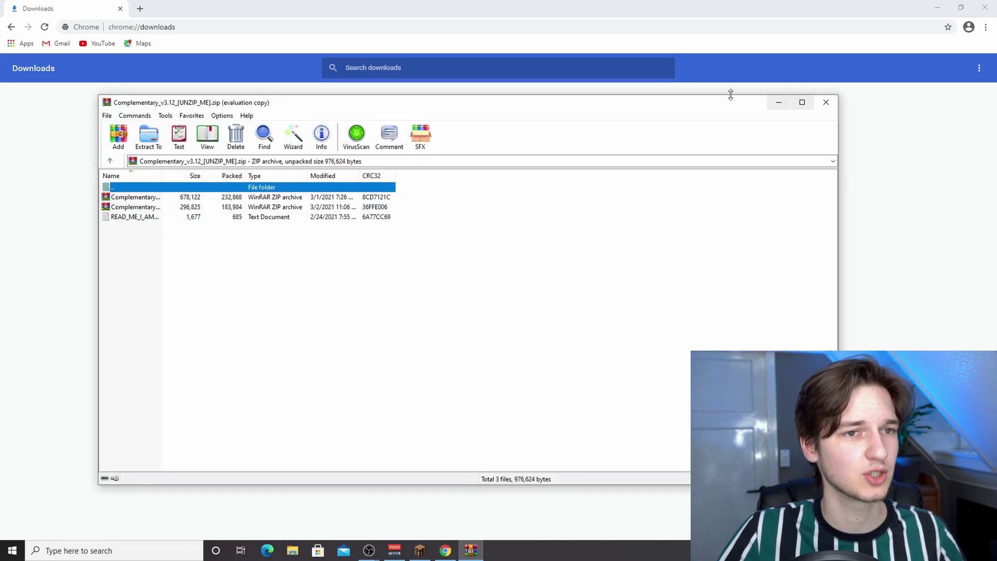
click(825, 104)
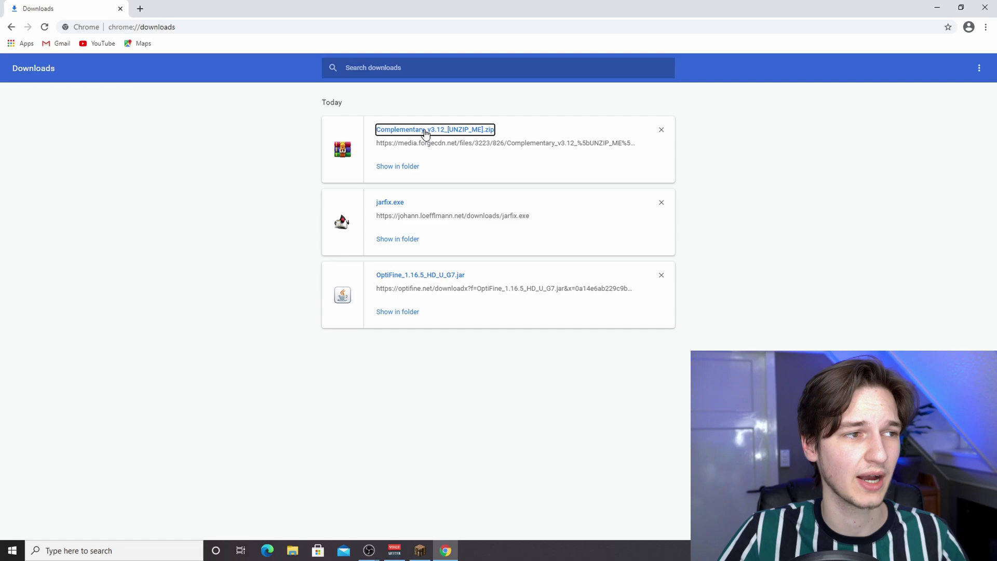
click(425, 133)
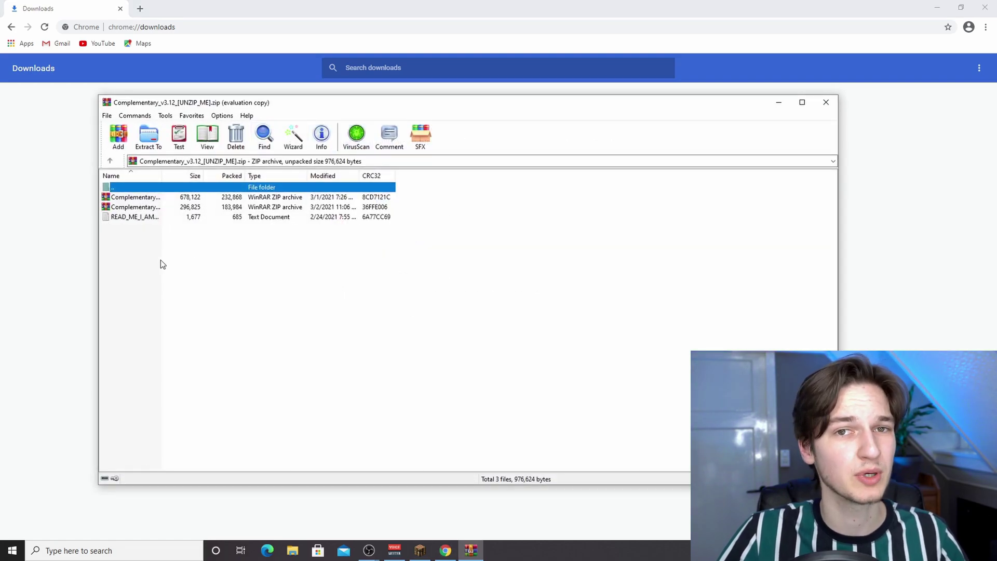
drag(161, 176, 364, 176)
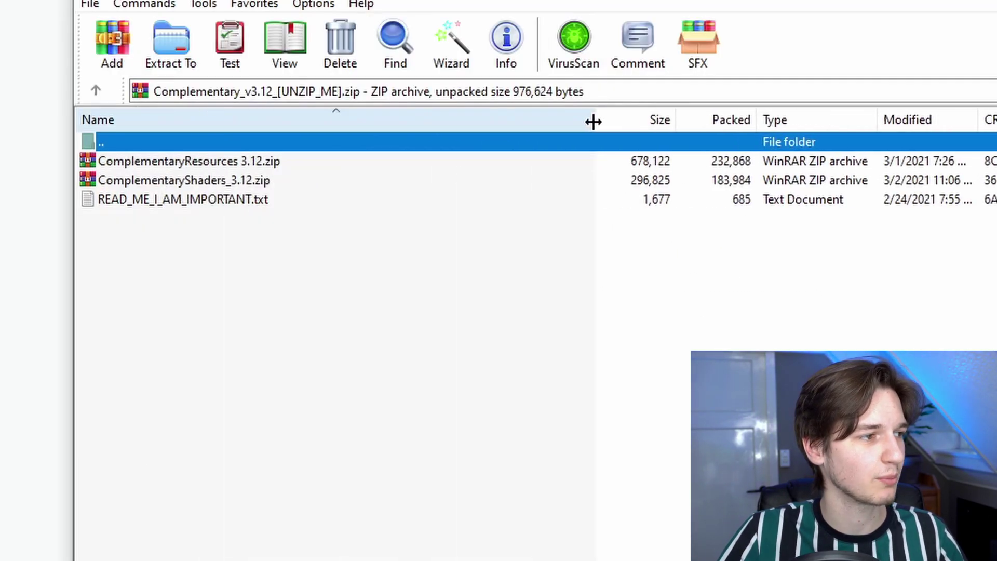
drag(594, 121, 585, 122)
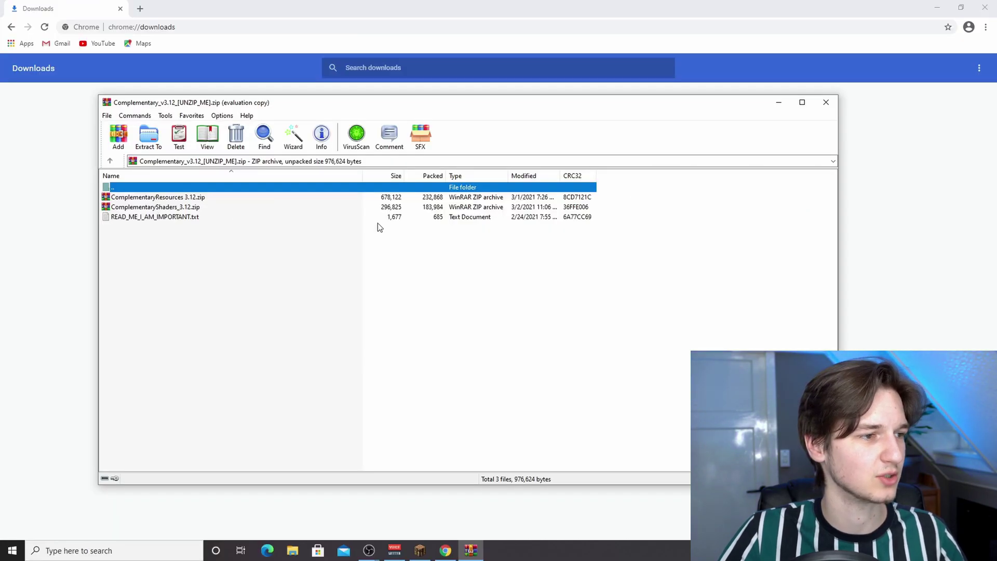
drag(607, 211, 595, 195)
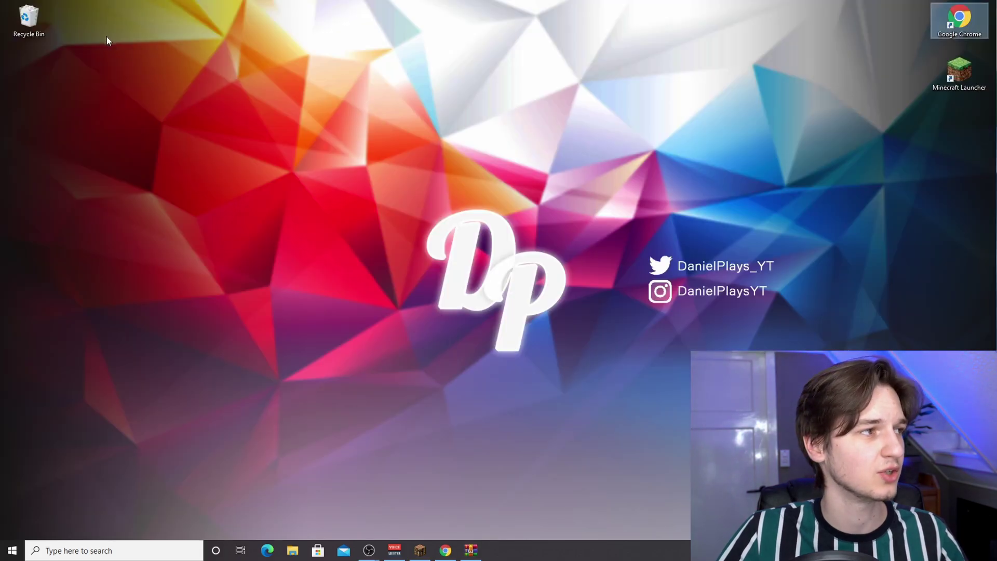
click(130, 64)
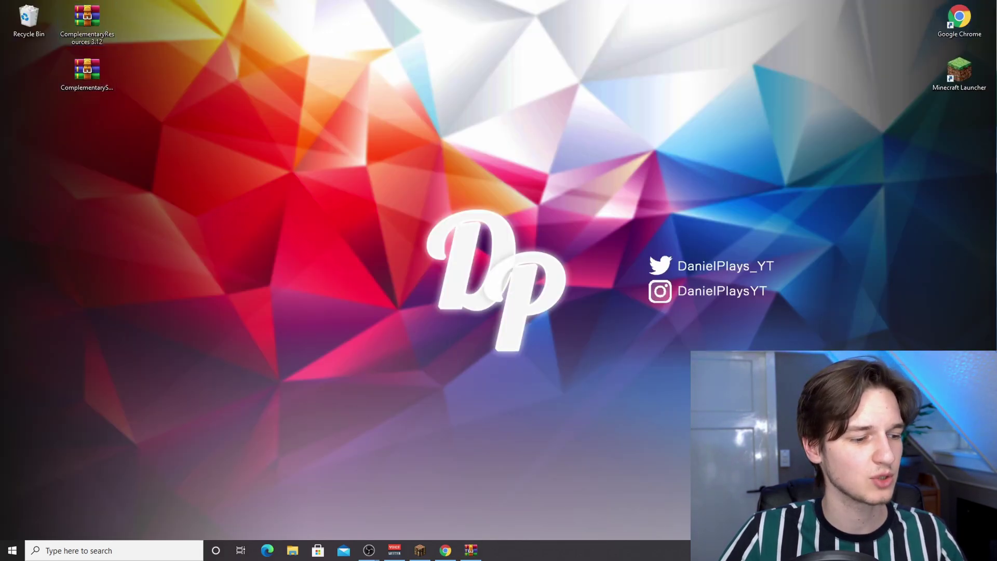
Switch to Minecraft, add ComplementaryResources 3.12.zip from the desktop as a resource pack and activate it.
click(420, 550)
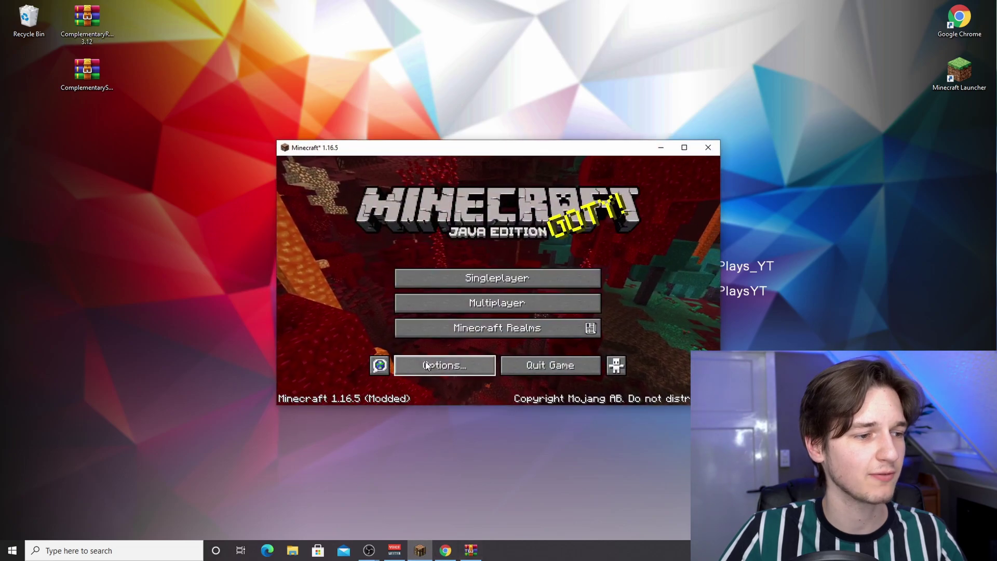
click(426, 365)
click(414, 327)
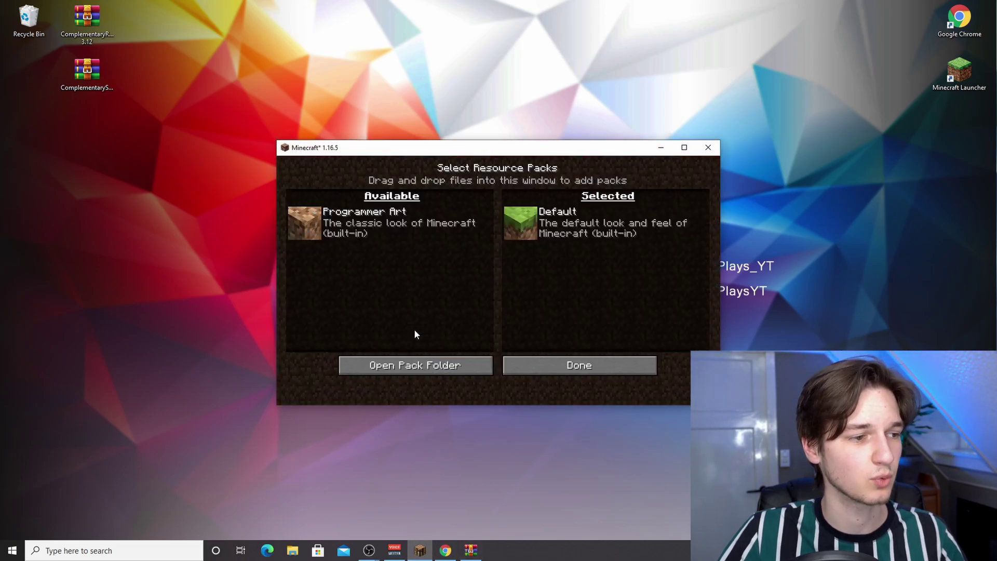
click(73, 39)
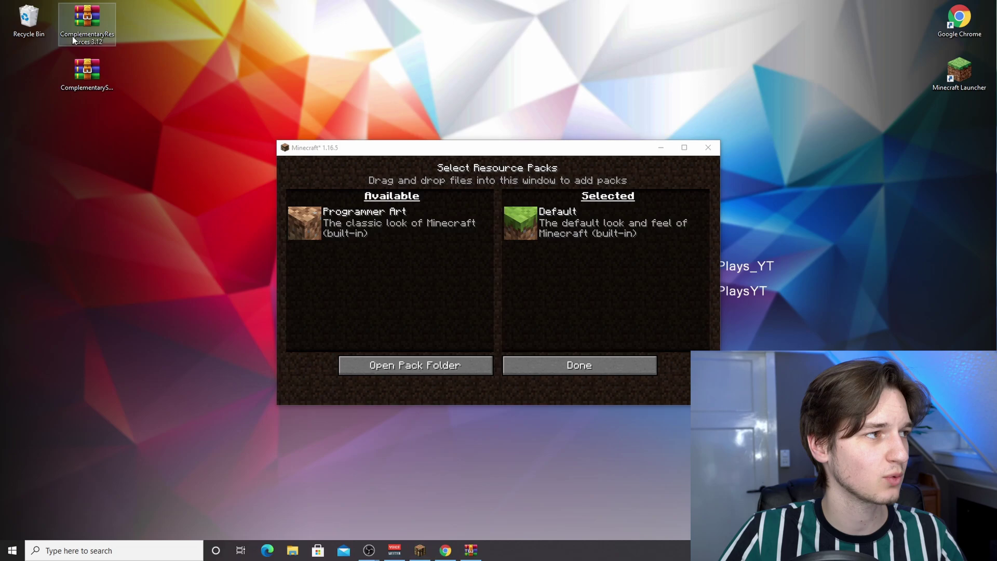
drag(94, 44, 403, 264)
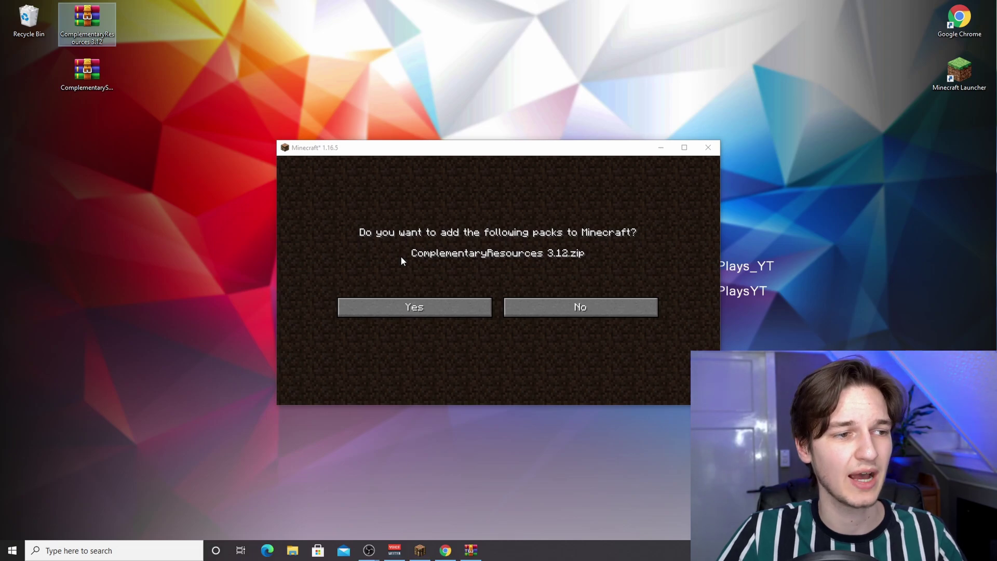
click(414, 308)
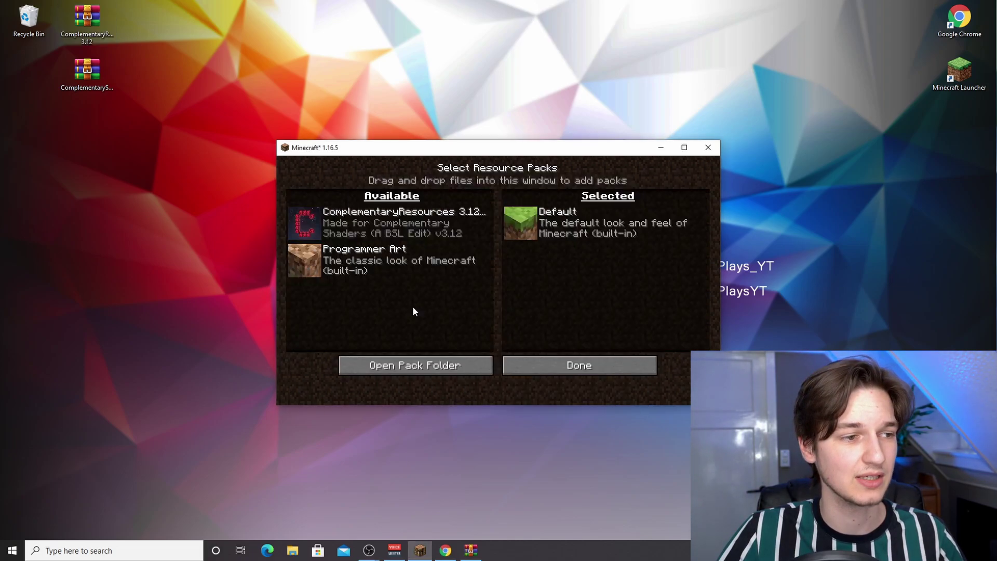
click(307, 224)
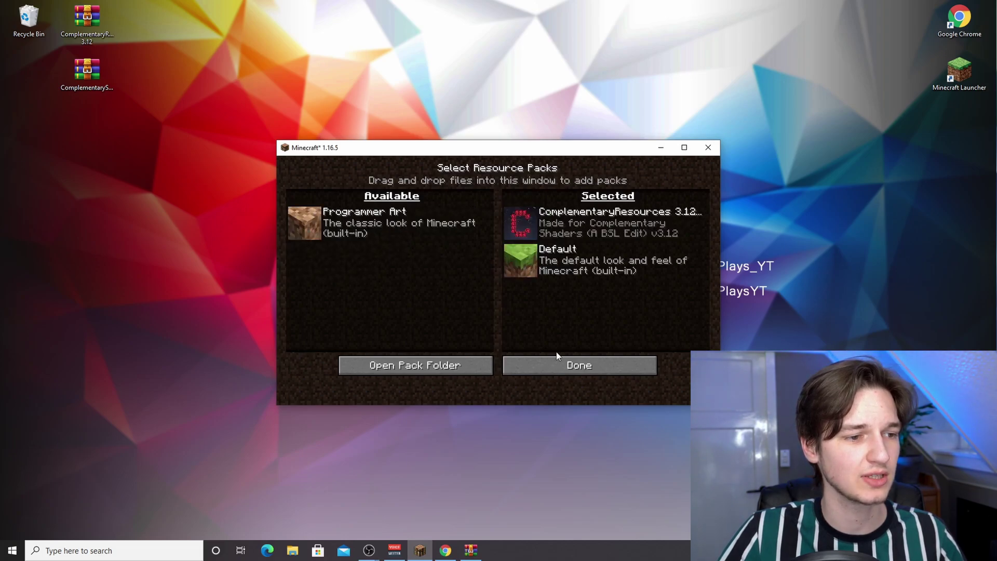
click(579, 366)
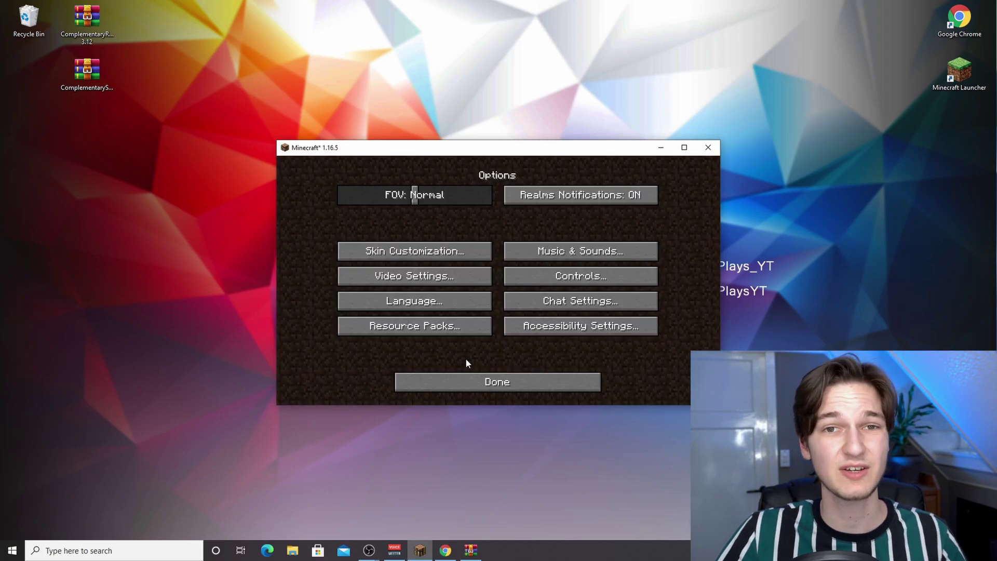
Open Minecraft's shaderpacks folder from the shader settings, move ComplementaryShaders_3.12 from the desktop into it and close the folder.
click(423, 277)
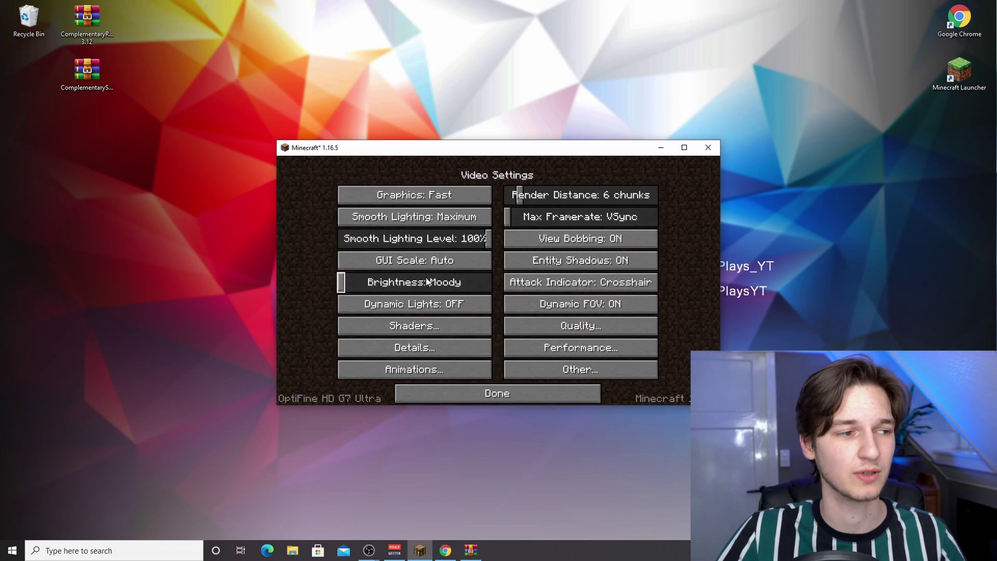
click(424, 325)
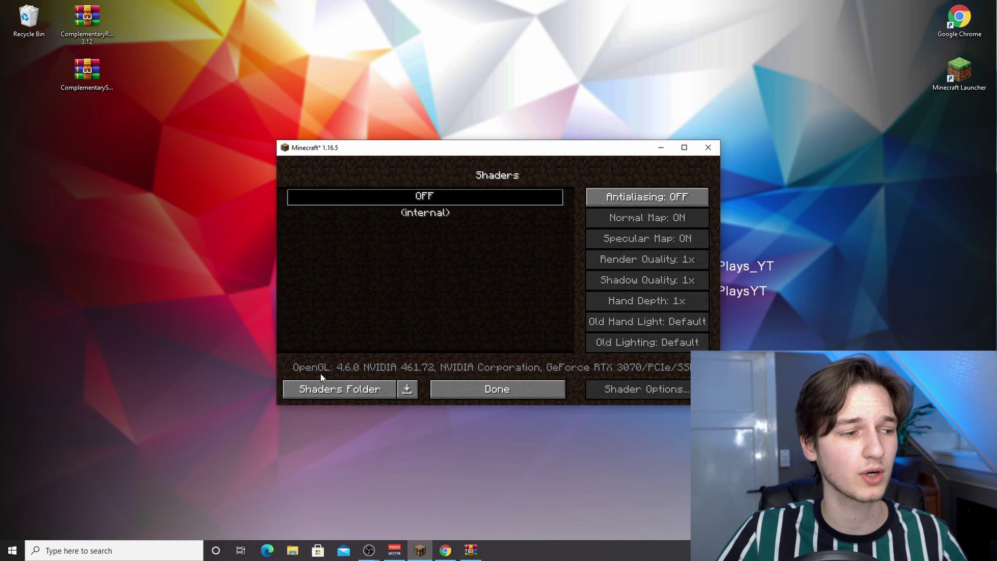
click(340, 392)
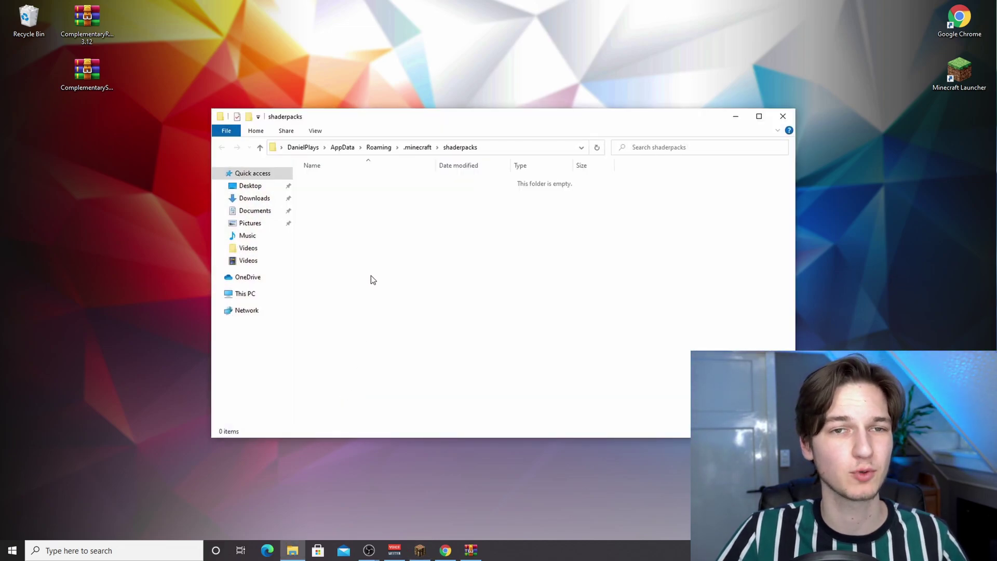
click(80, 87)
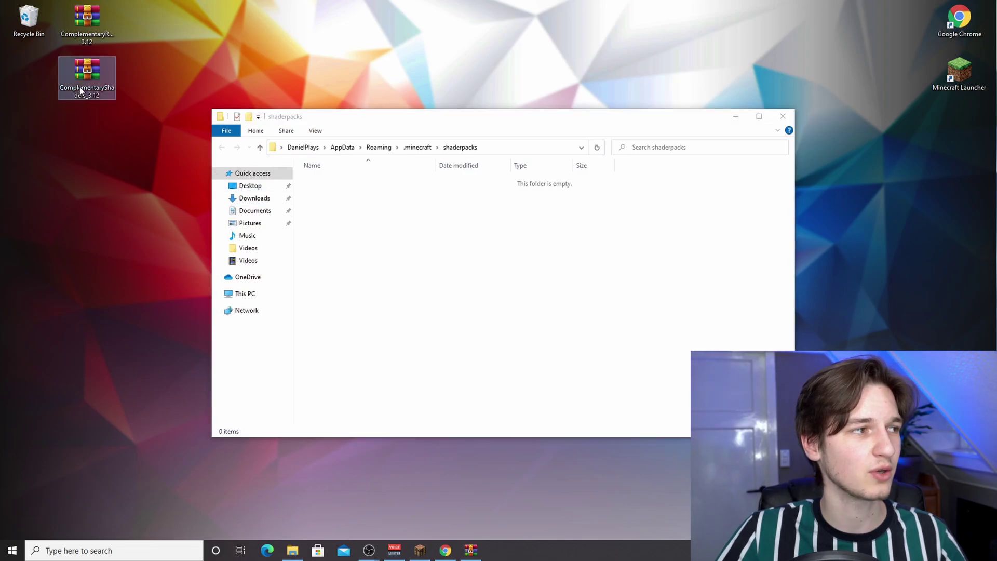
drag(96, 86, 400, 239)
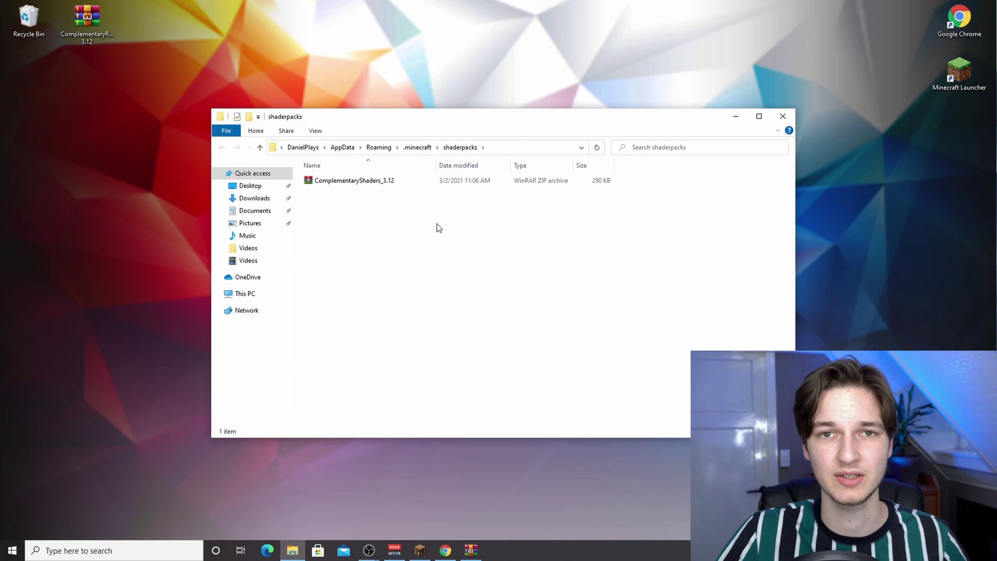
click(782, 115)
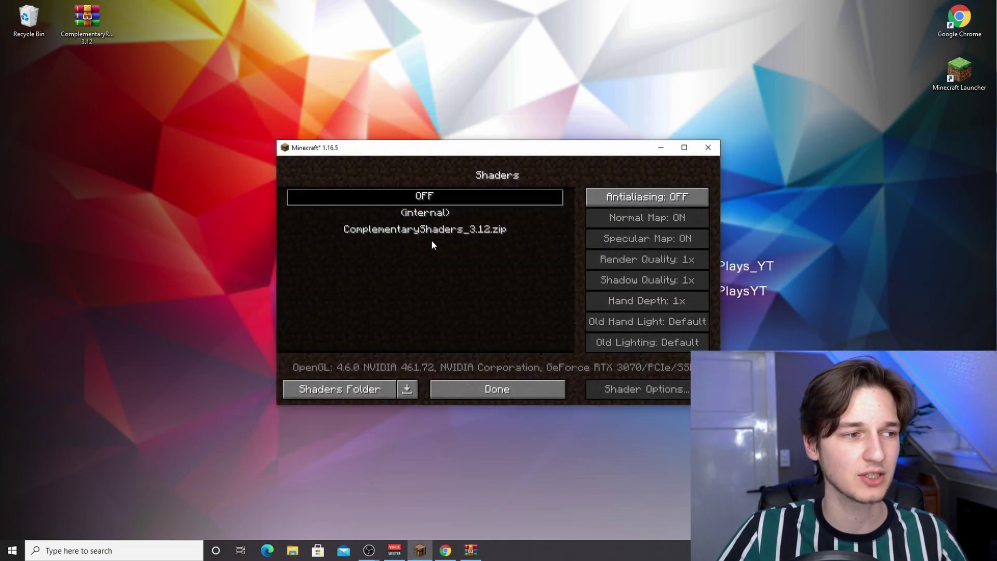
Leave the shader list for the title screen and reopen the shader settings through the video settings.
click(498, 388)
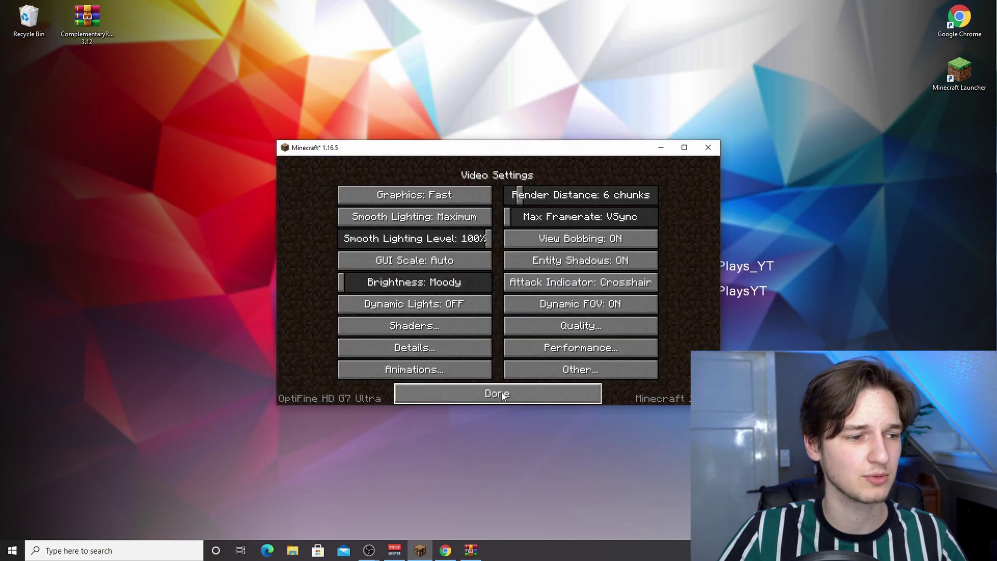
click(502, 391)
click(500, 382)
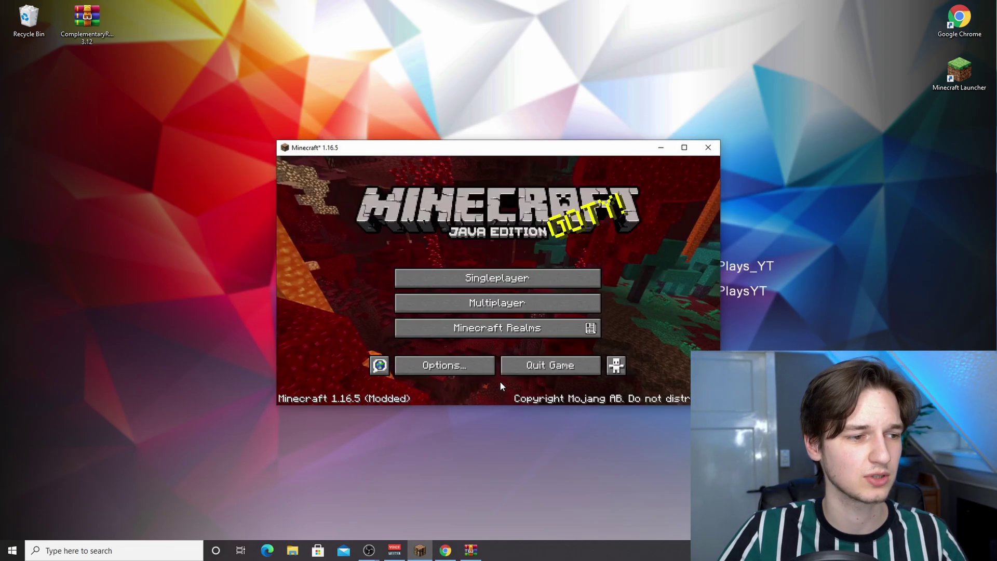
click(459, 365)
click(417, 278)
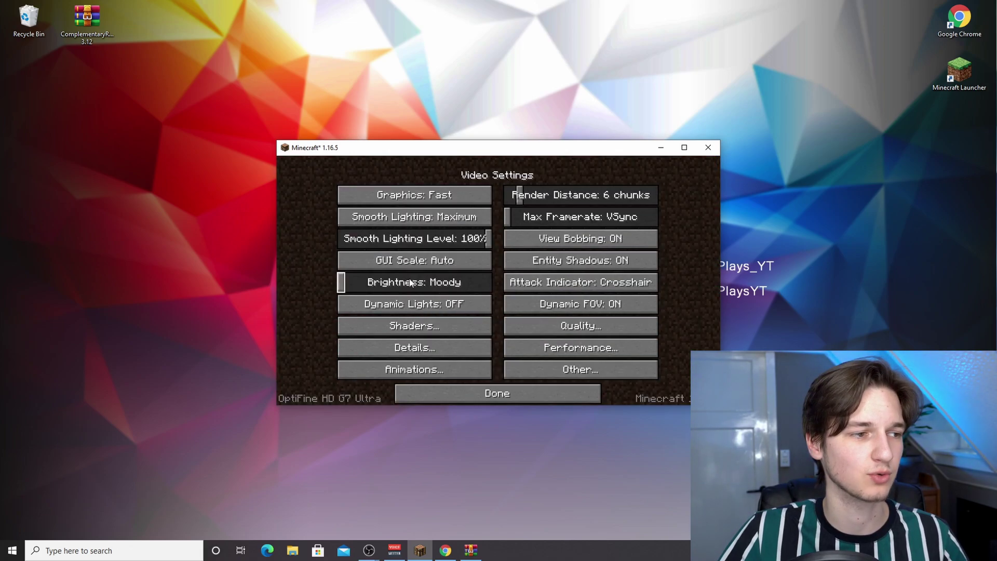
click(437, 326)
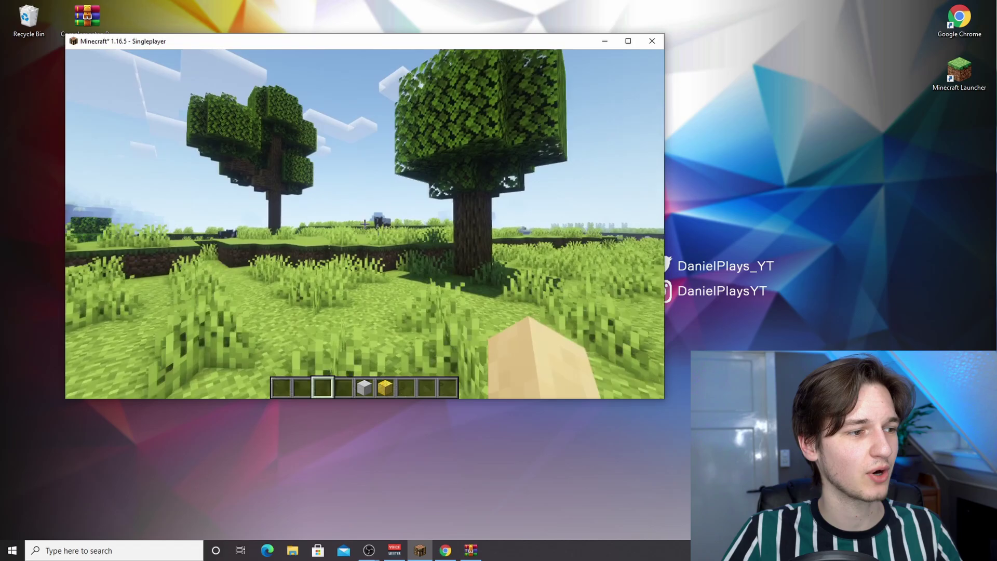
Walk through the singleplayer world, place a Block of Iron on the grass and approach the stream to inspect the shader's reflections.
key(w)
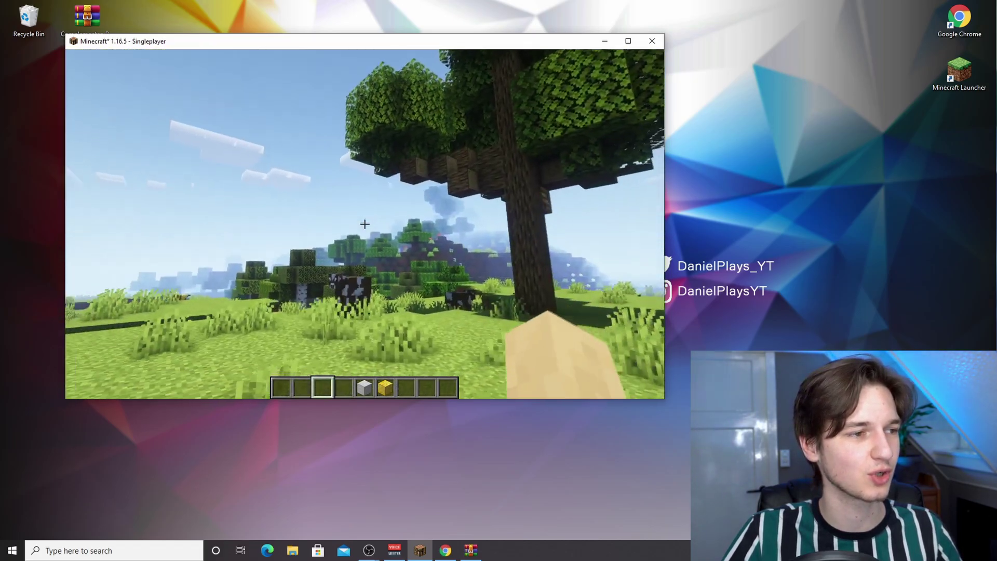
key(5)
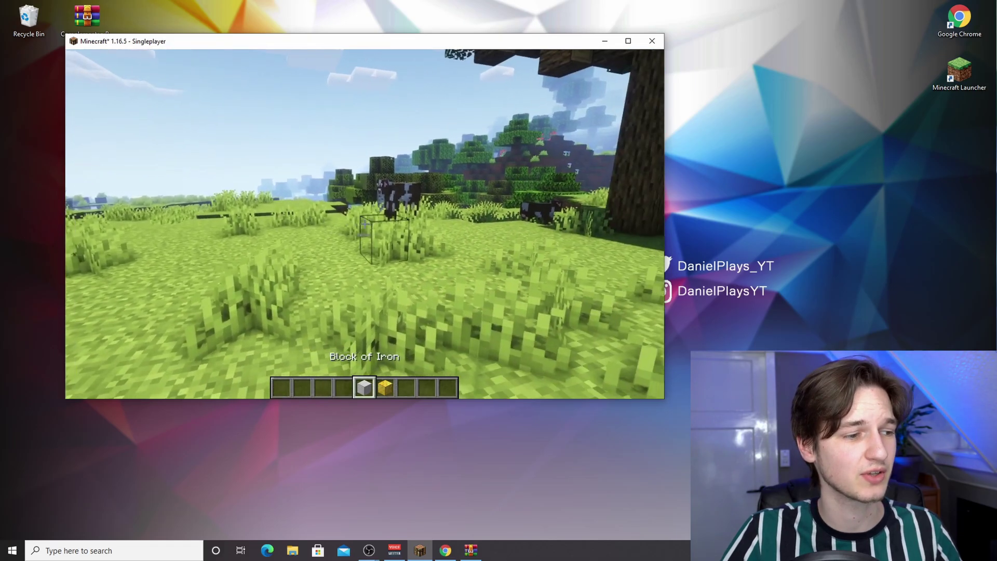
right_click(364, 224)
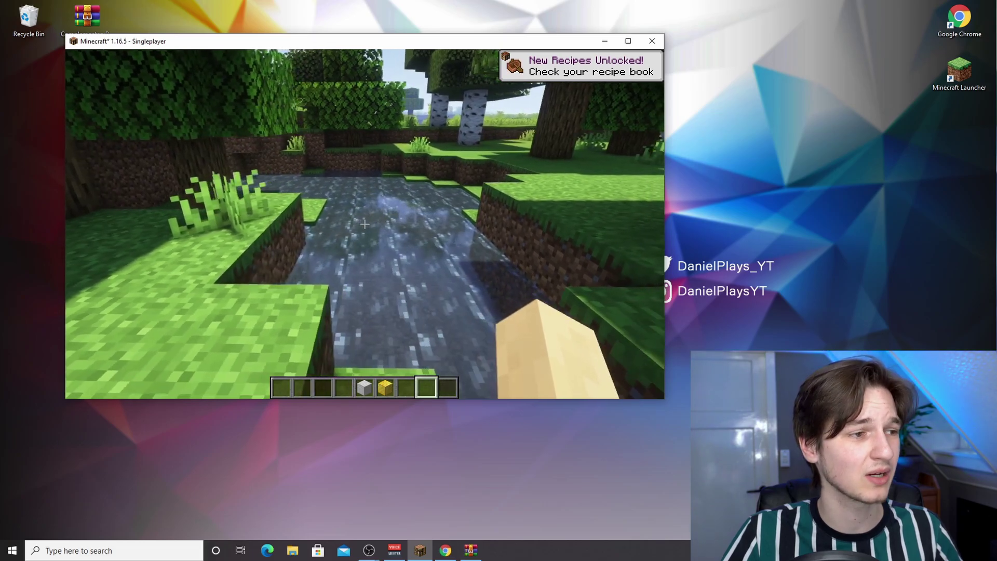
key(w)
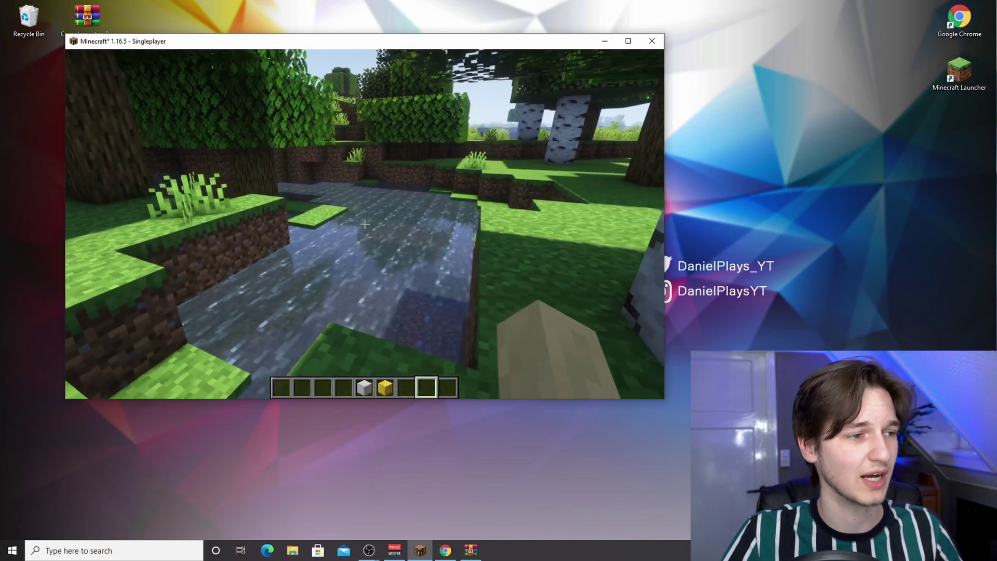